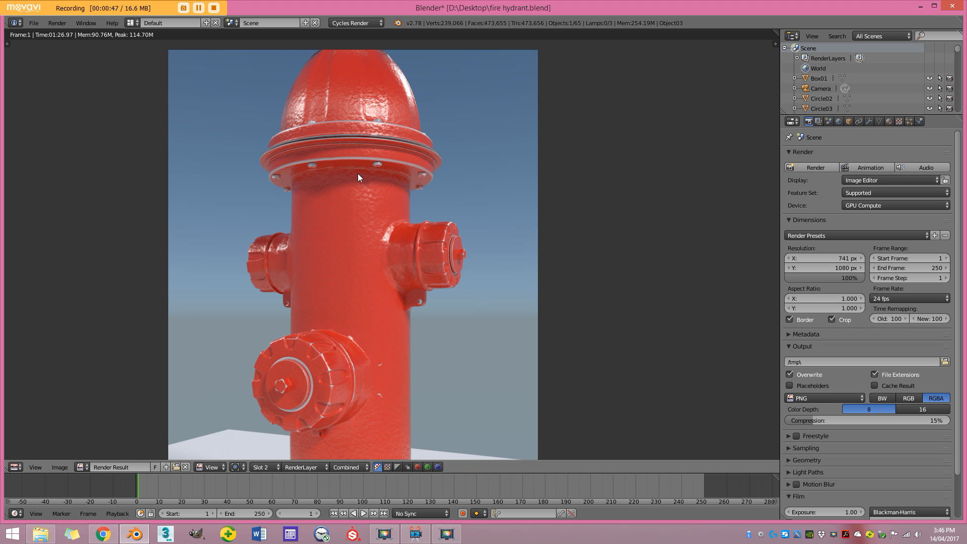
- Examine the rendered fire hydrant's edges and surface detail from the dome down to the base
scroll(358, 173, up, 4)
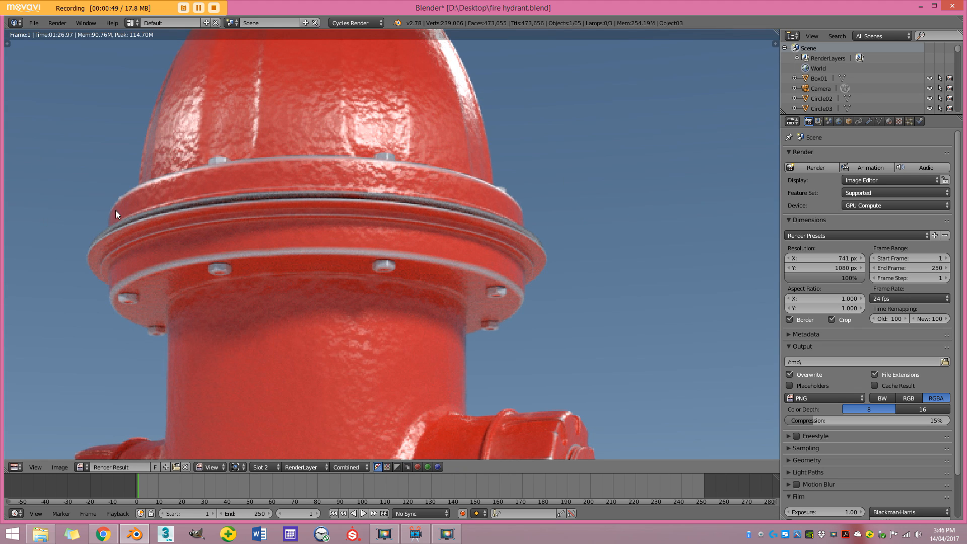
scroll(366, 305, down, 4)
scroll(454, 339, up, 3)
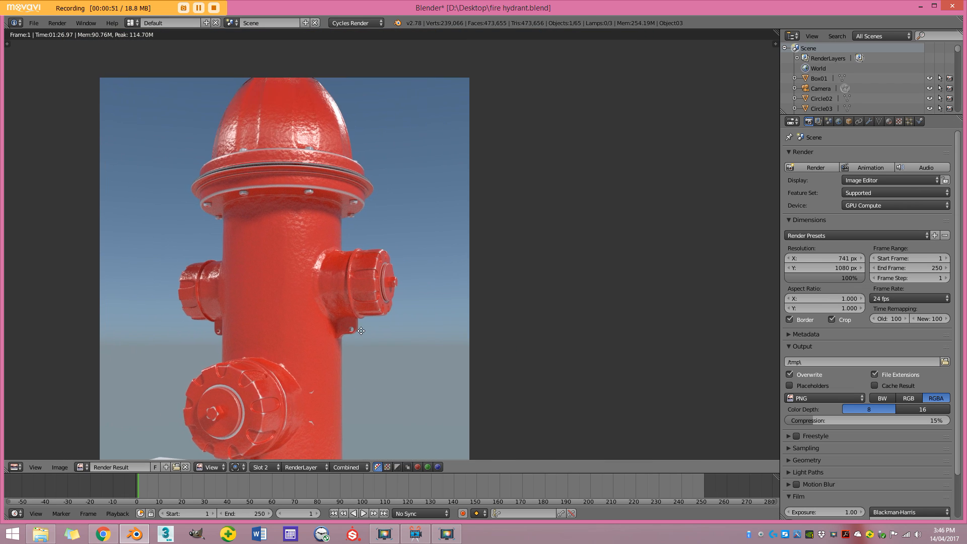
scroll(313, 347, down, 3)
scroll(352, 245, up, 6)
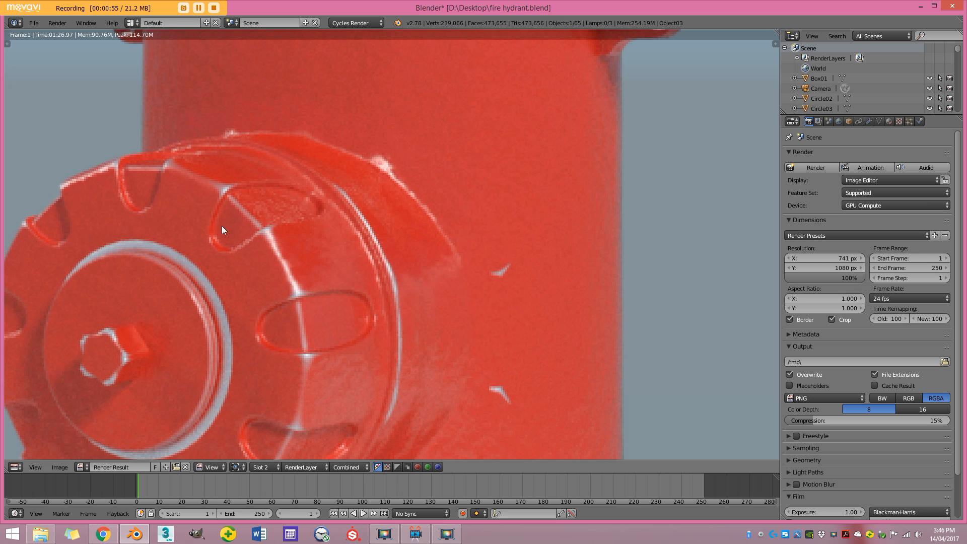
scroll(292, 318, down, 2)
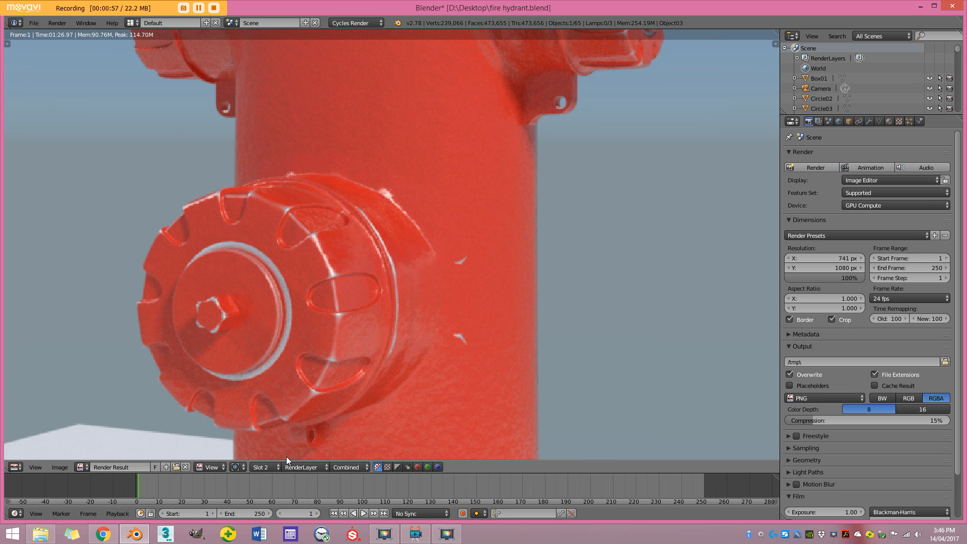
scroll(354, 339, down, 3)
middle_drag(360, 365, 363, 280)
scroll(361, 375, down, 1)
middle_drag(470, 320, 469, 387)
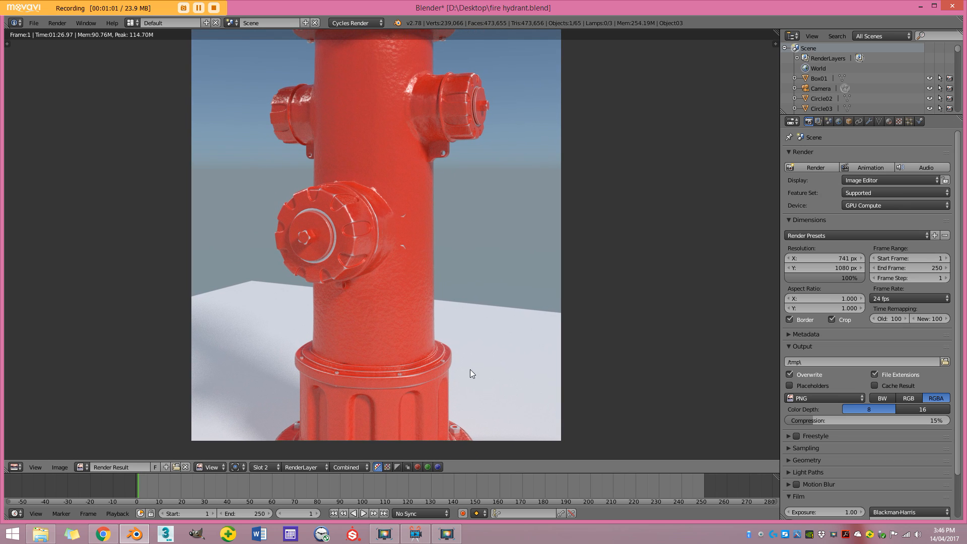
middle_drag(418, 239, 426, 285)
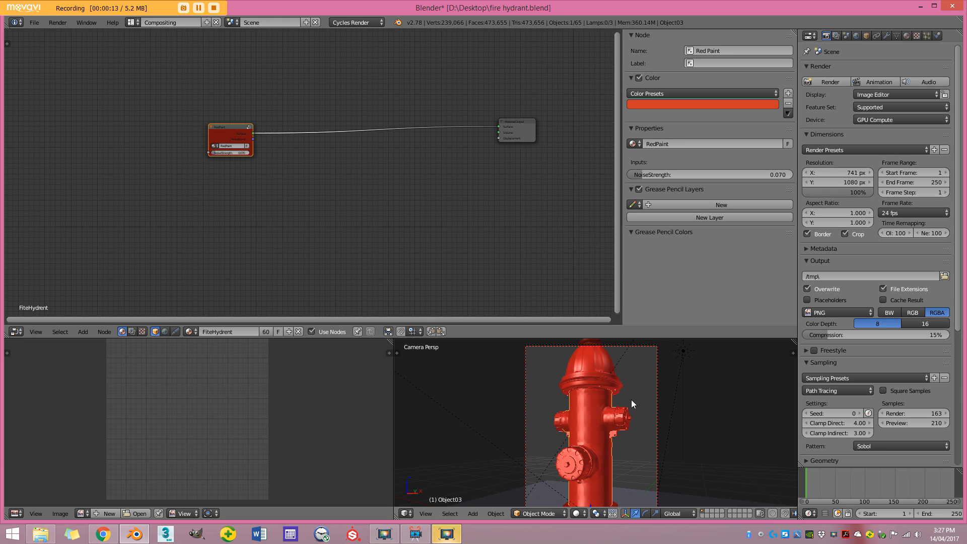
- Space the RedPaint group node and the Material Output node apart and line them up in the material's node graph
scroll(625, 428, down, 2)
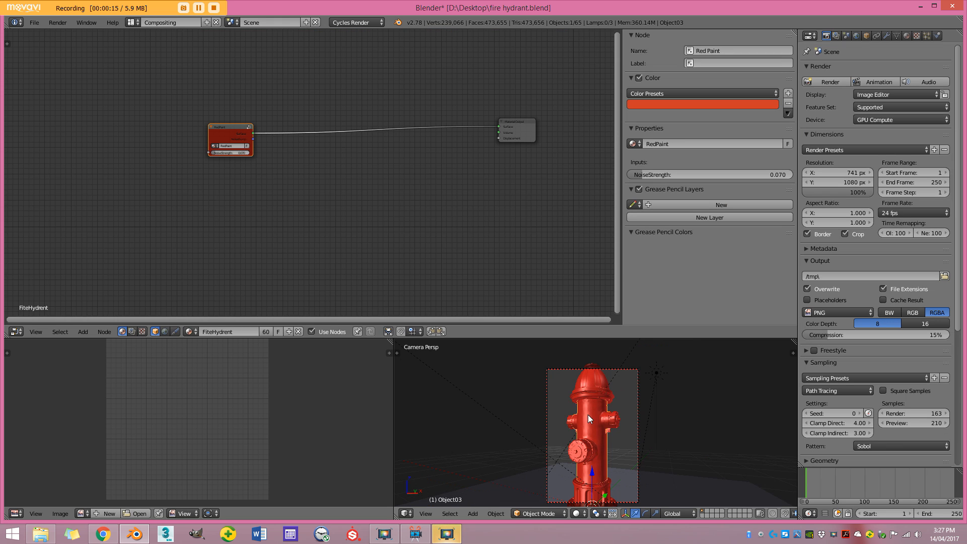
scroll(322, 170, up, 2)
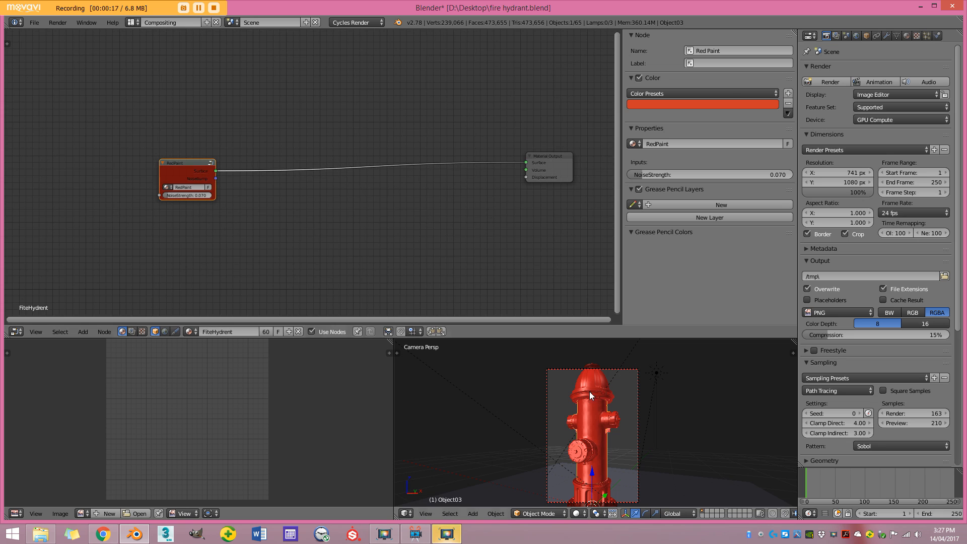
scroll(551, 171, up, 3)
drag(506, 178, 515, 186)
middle_drag(319, 162, 412, 156)
scroll(413, 155, down, 1)
drag(161, 169, 141, 168)
scroll(170, 190, down, 3)
middle_drag(295, 202, 212, 212)
scroll(212, 212, up, 1)
drag(82, 182, 89, 186)
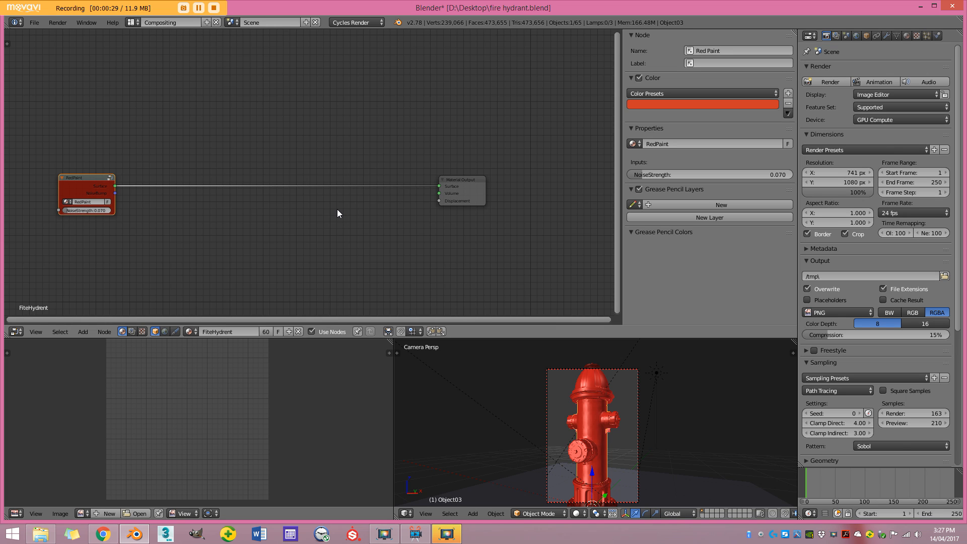
middle_drag(186, 180, 269, 199)
scroll(269, 198, up, 3)
drag(137, 208, 155, 205)
scroll(195, 208, down, 3)
scroll(603, 417, up, 2)
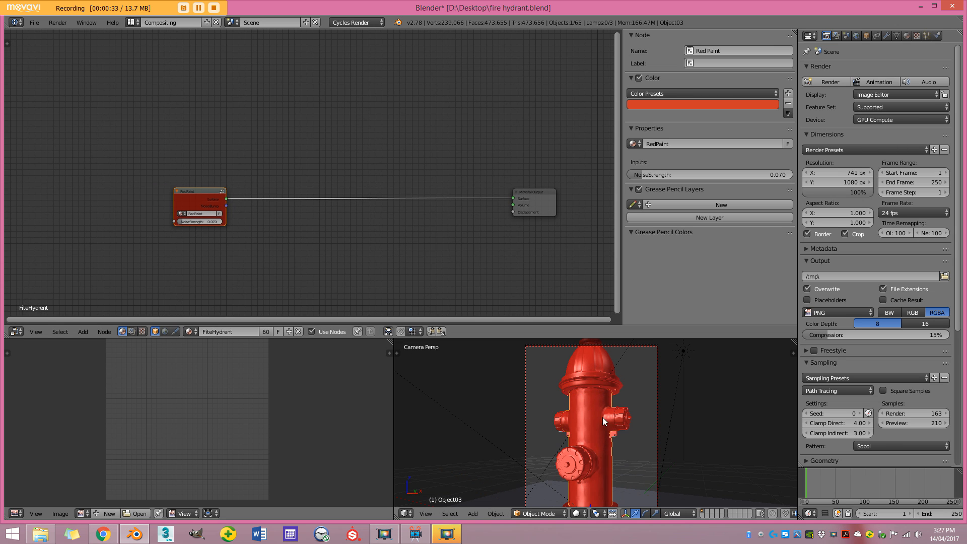
- Switch the 3D viewport to the rendered preview and inspect the hydrant's red paint through the camera
key(shift+z)
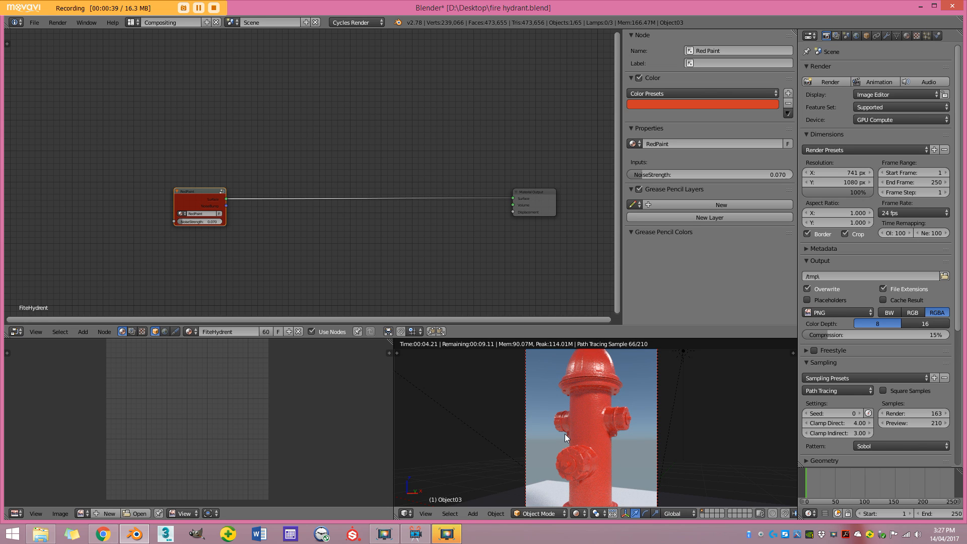
scroll(566, 434, down, 2)
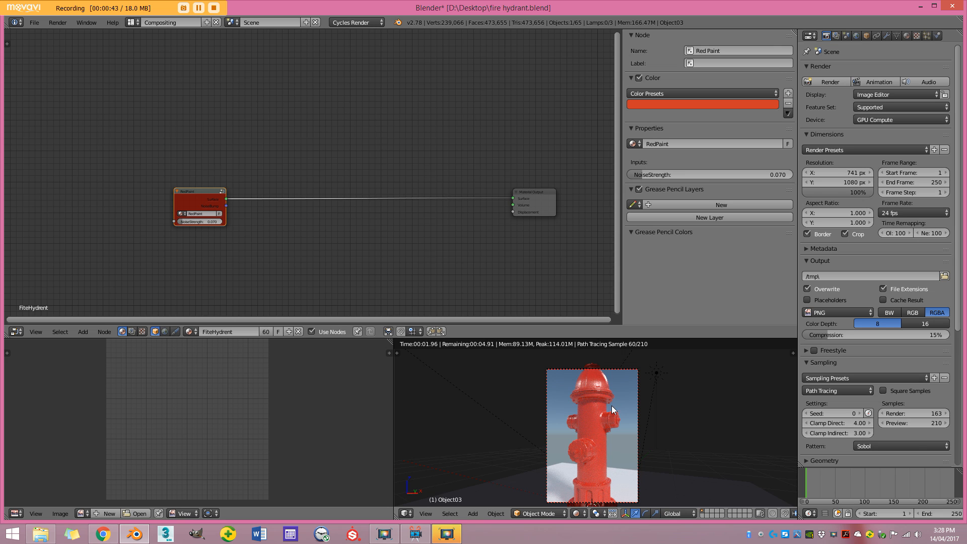
scroll(560, 437, up, 5)
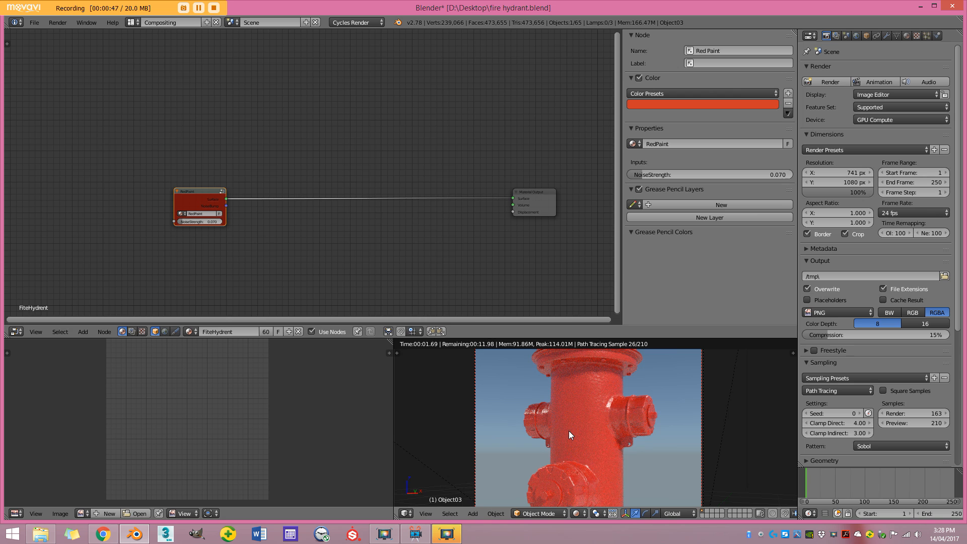
scroll(196, 199, up, 2)
drag(173, 194, 152, 198)
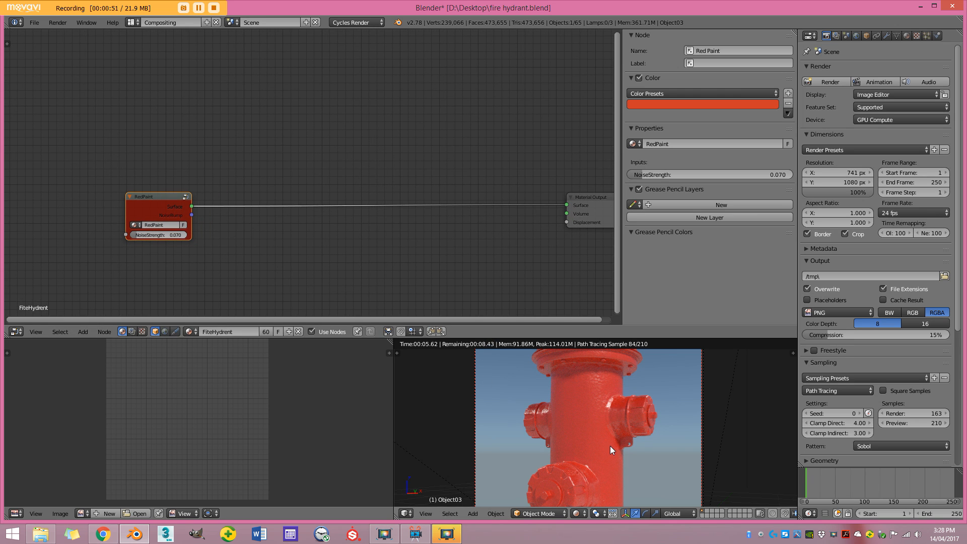
scroll(610, 446, down, 2)
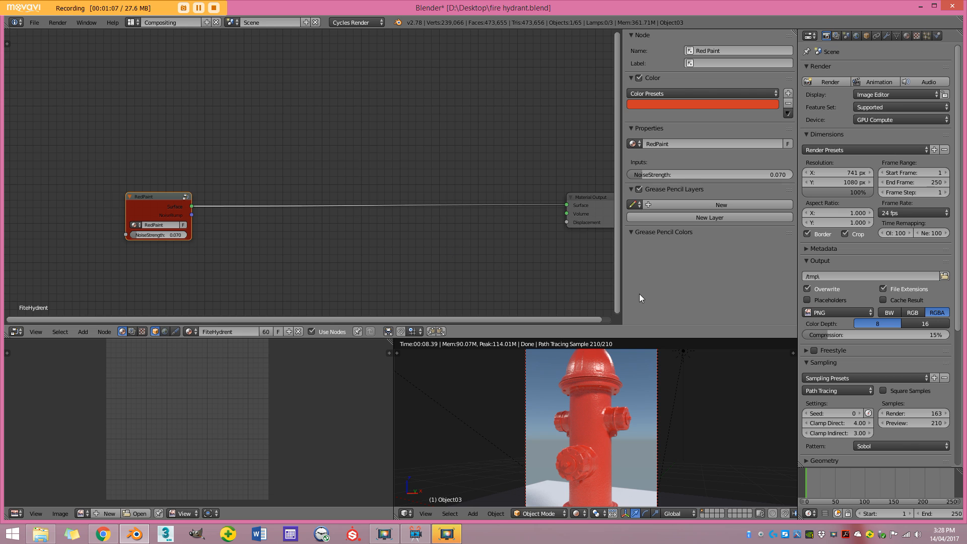
scroll(591, 383, down, 1)
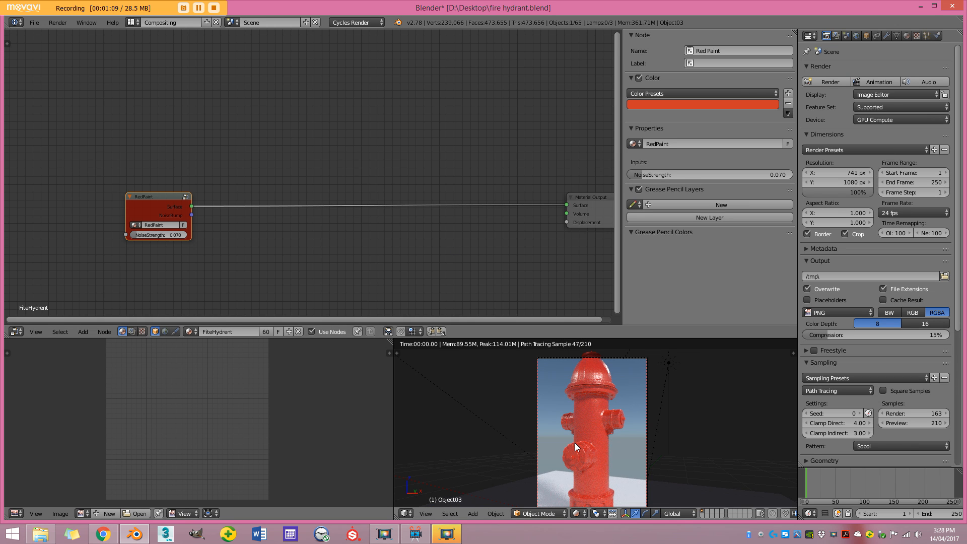
- Add a Geometry node and place it above the RedPaint group node
middle_drag(272, 195, 243, 172)
scroll(243, 172, down, 1)
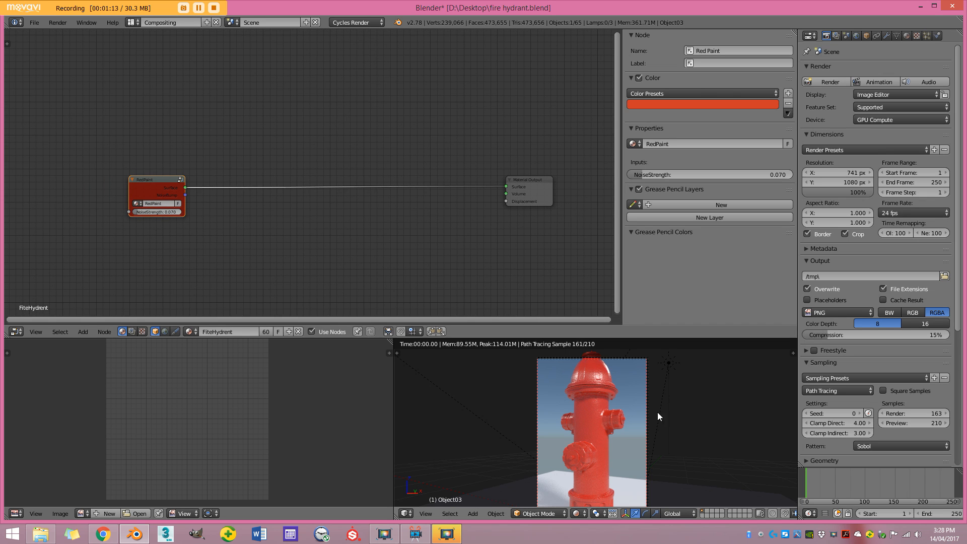
scroll(281, 230, up, 1)
middle_drag(214, 179, 234, 153)
middle_drag(341, 197, 344, 205)
key(shift+a)
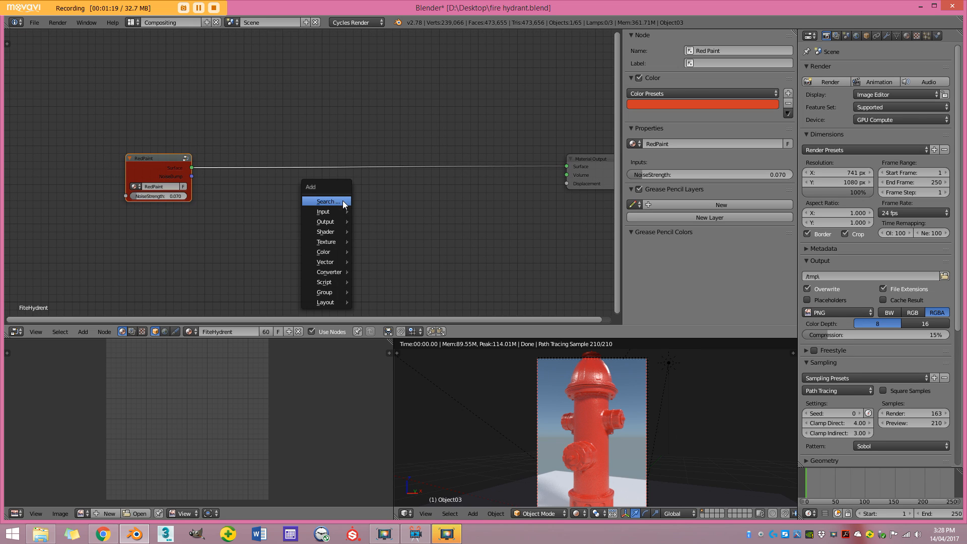
click(326, 201)
text(geo)
key(Return)
click(252, 50)
middle_drag(319, 103, 389, 171)
scroll(390, 170, up, 1)
drag(355, 149, 214, 102)
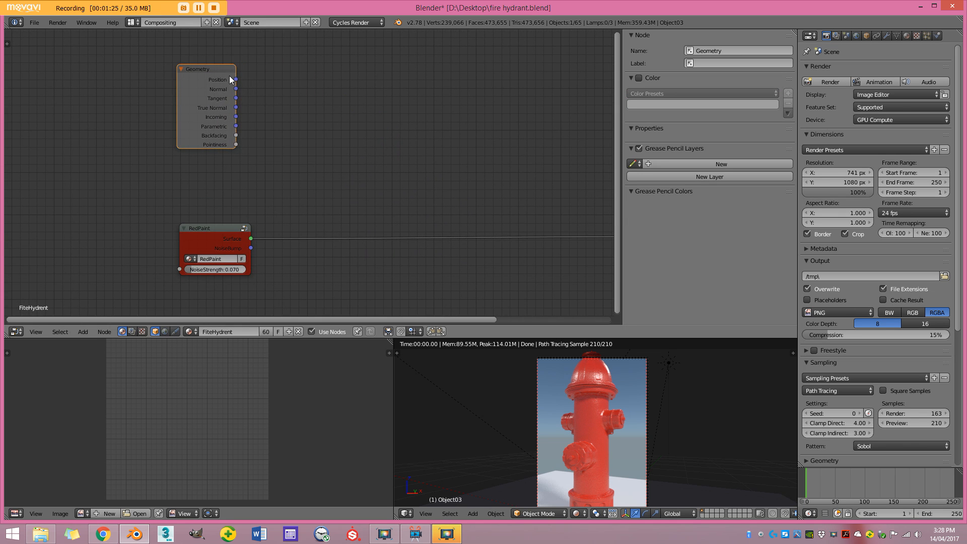
- Examine the Pointiness output of the Geometry node
middle_drag(219, 73, 252, 99)
scroll(253, 101, up, 1)
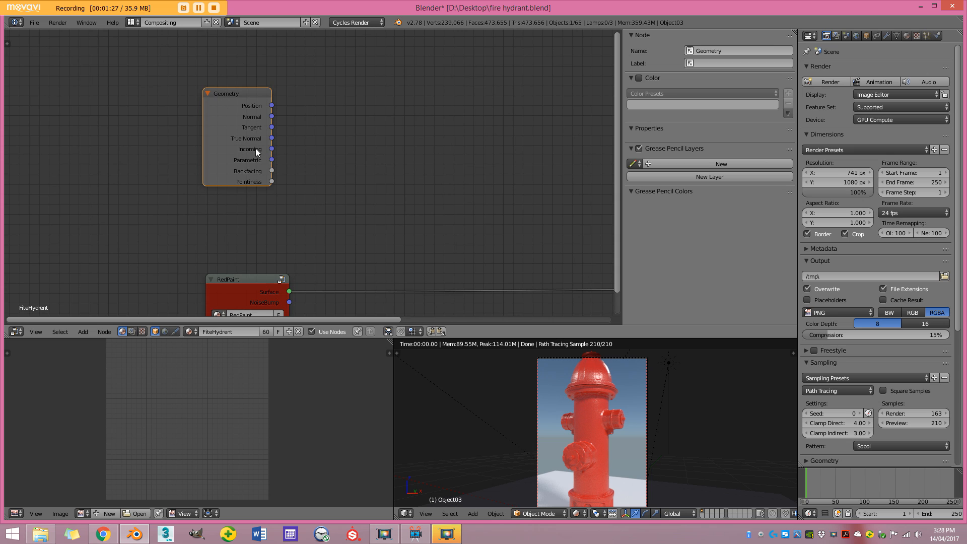
drag(272, 182, 453, 183)
mouse_move(214, 111)
mouse_down()
mouse_move(213, 97)
mouse_move(204, 104)
mouse_move(211, 104)
mouse_up()
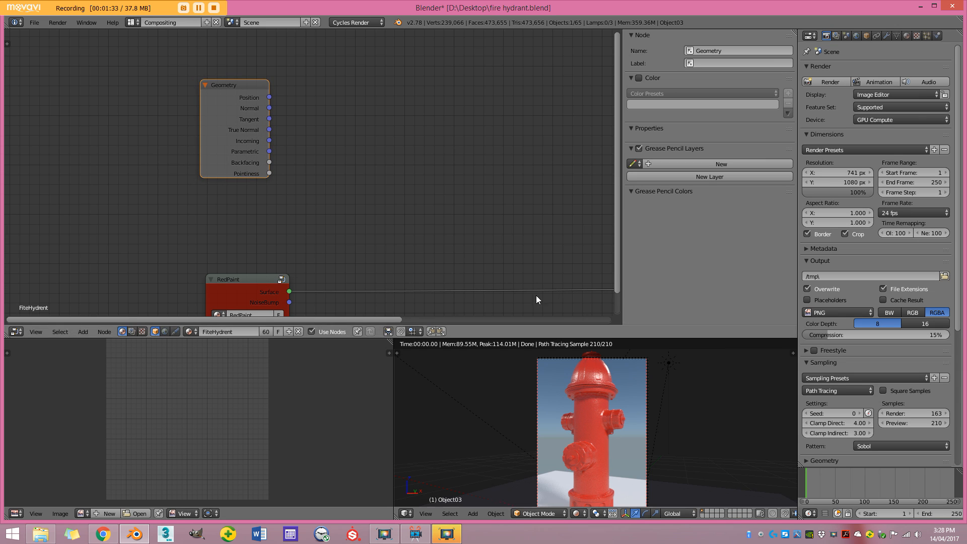
drag(269, 174, 356, 211)
scroll(356, 211, down, 1)
scroll(357, 213, down, 1)
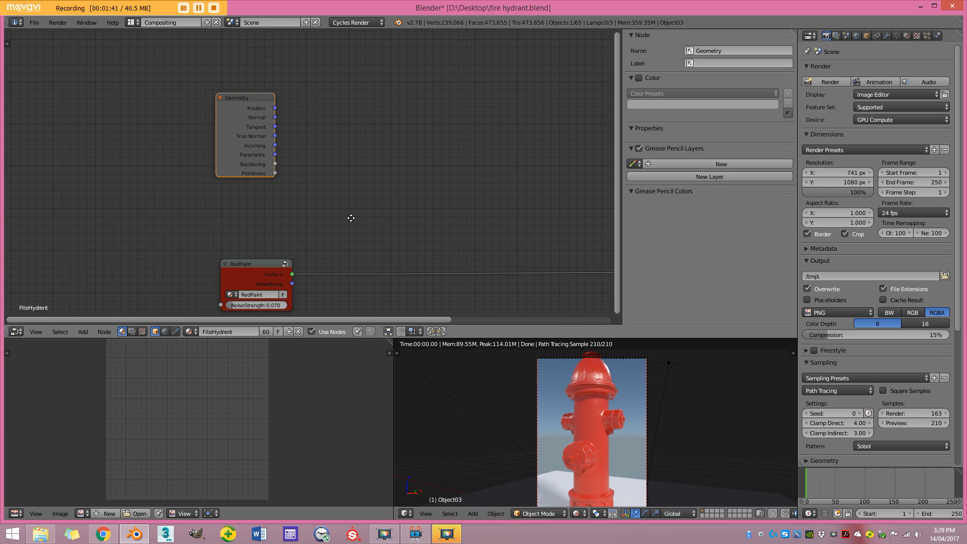
scroll(351, 218, down, 2)
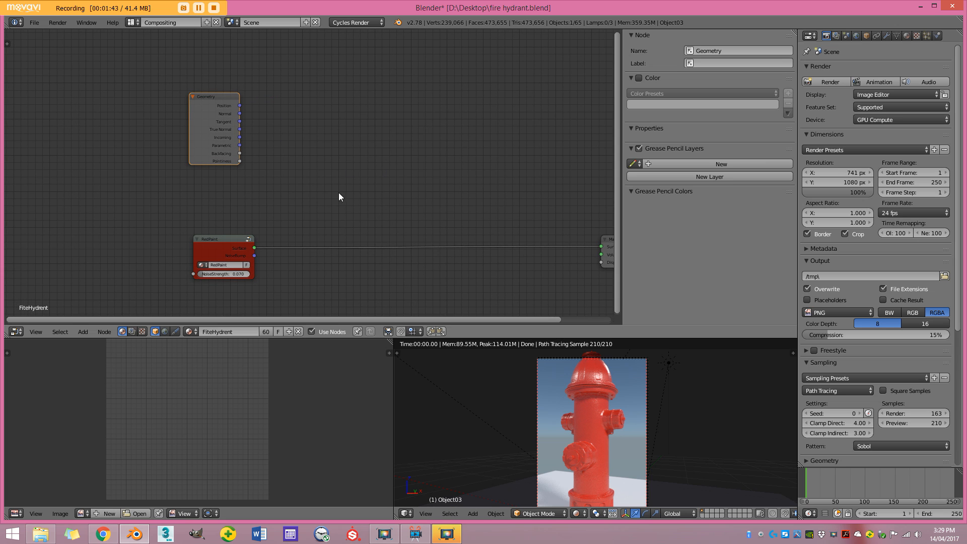
scroll(346, 178, down, 1)
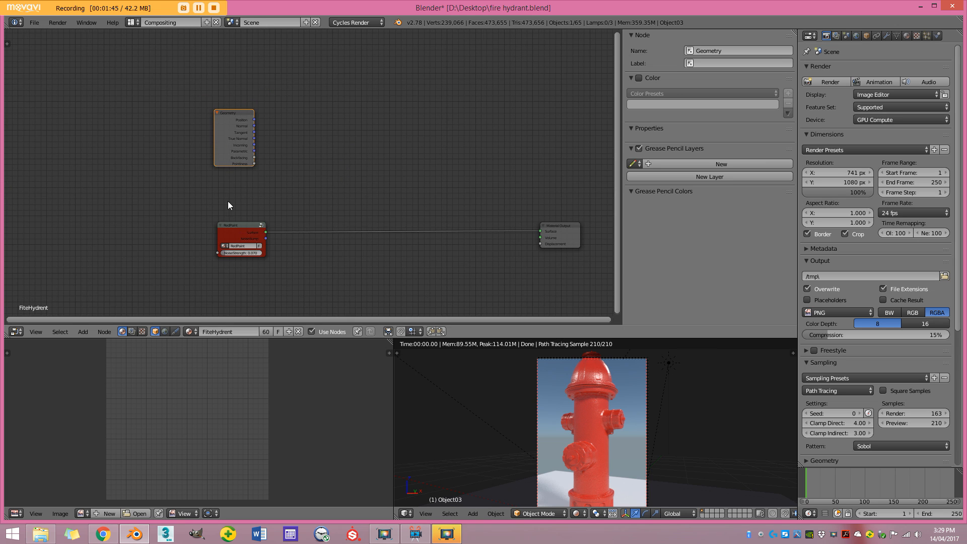
- Add a Mix Shader node between the RedPaint group and the Material Output, above their link
scroll(307, 252, up, 2)
middle_drag(309, 226, 282, 172)
scroll(351, 164, down, 1)
drag(221, 116, 372, 159)
scroll(374, 161, up, 1)
key(shift+a)
click(373, 159)
text(mi)
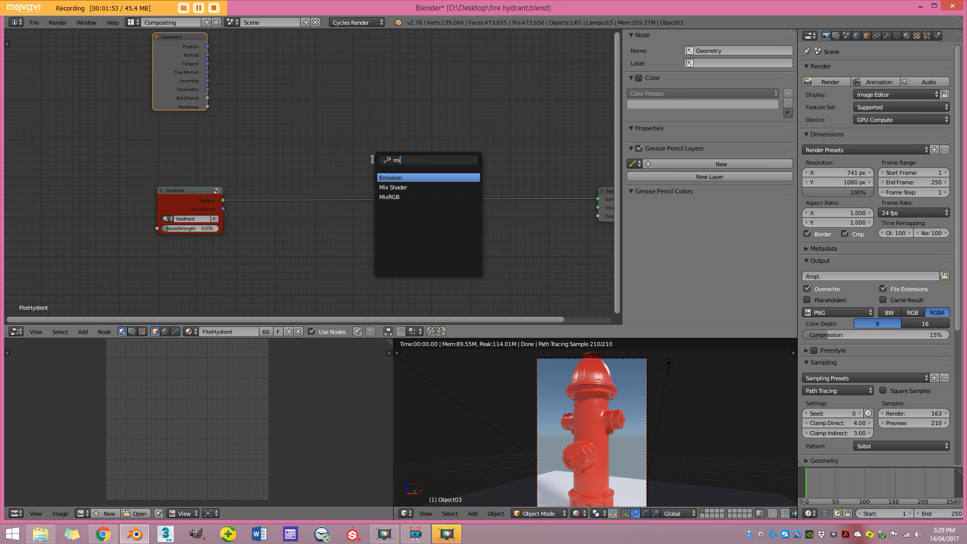
click(390, 187)
click(376, 132)
- Move the RedPaint and Material Output nodes farther apart and insert the Mix Shader into the link between them
drag(184, 194, 96, 203)
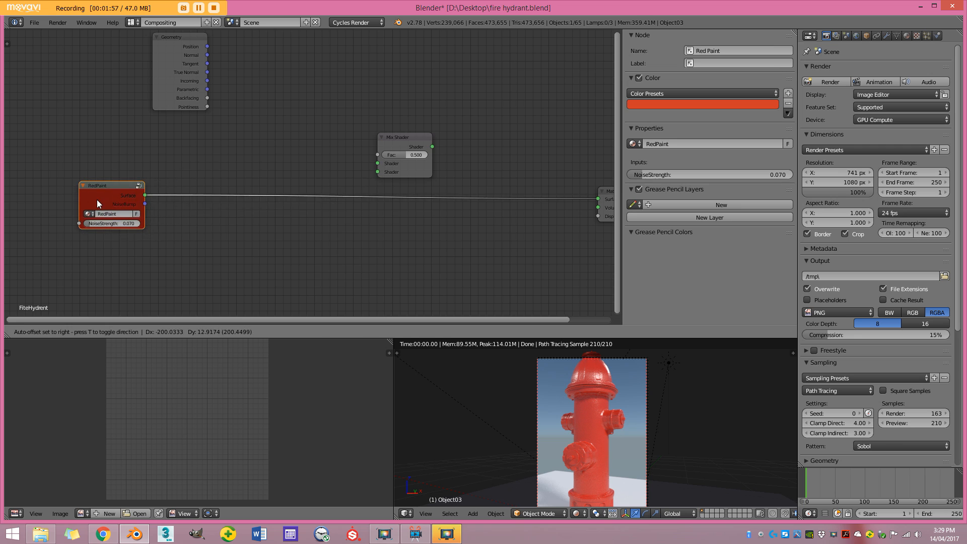
scroll(97, 200, down, 1)
drag(558, 196, 572, 194)
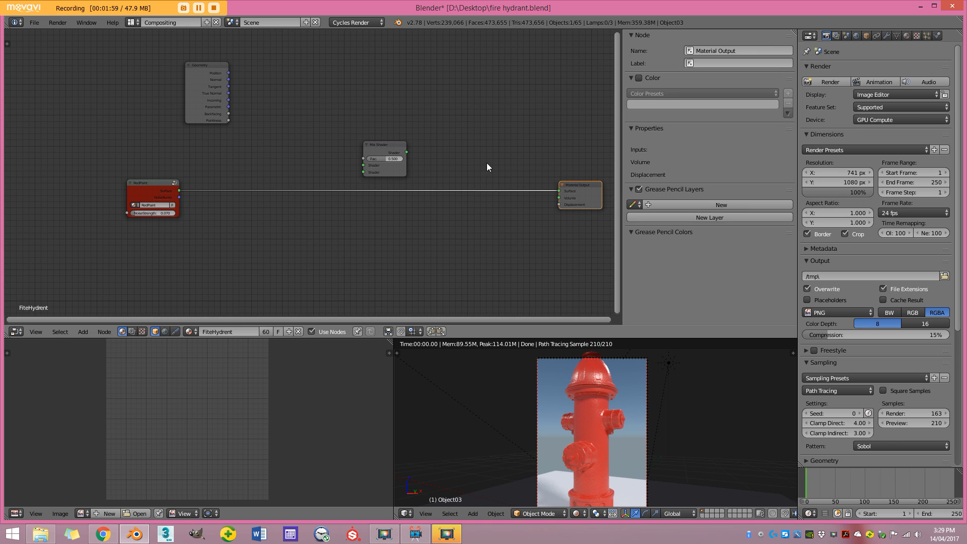
drag(382, 143, 365, 171)
scroll(289, 151, up, 1)
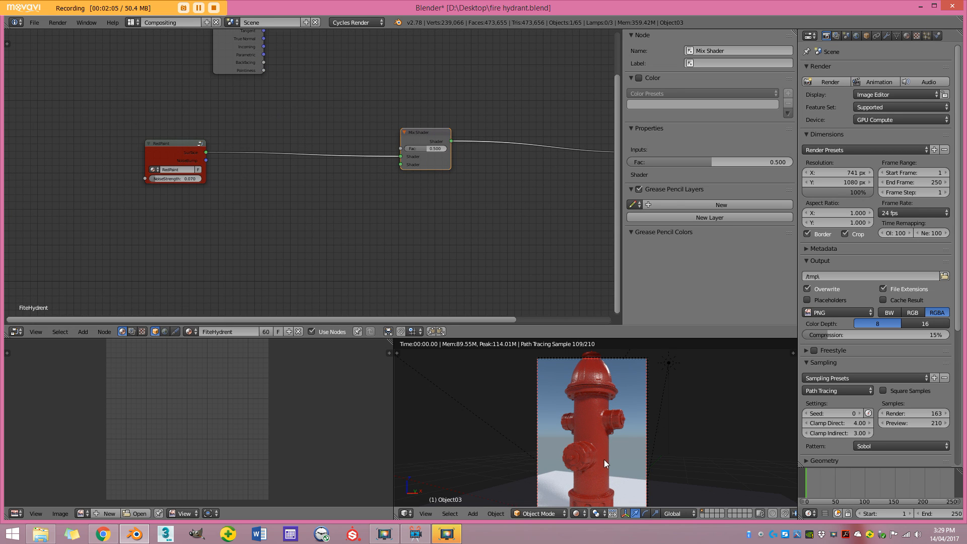
key(g)
scroll(254, 214, up, 2)
click(266, 237)
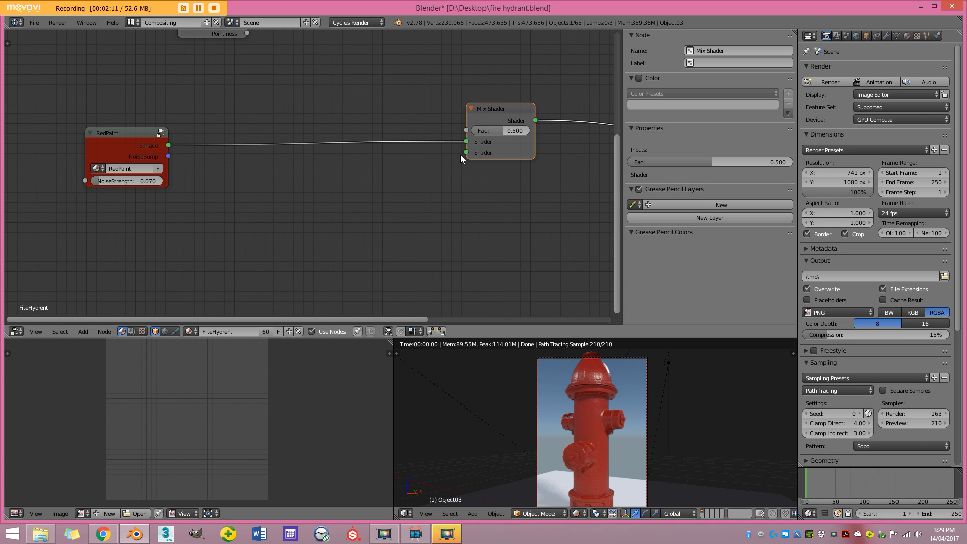
- Add a Glossy BSDF node in the empty area below the RedPaint group node
scroll(417, 188, down, 2)
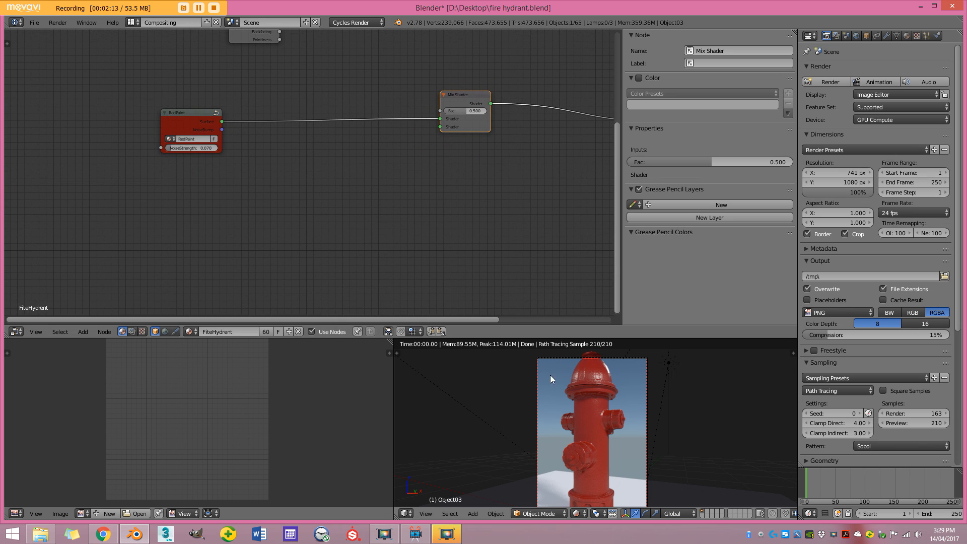
scroll(334, 138, up, 2)
middle_drag(337, 244, 319, 154)
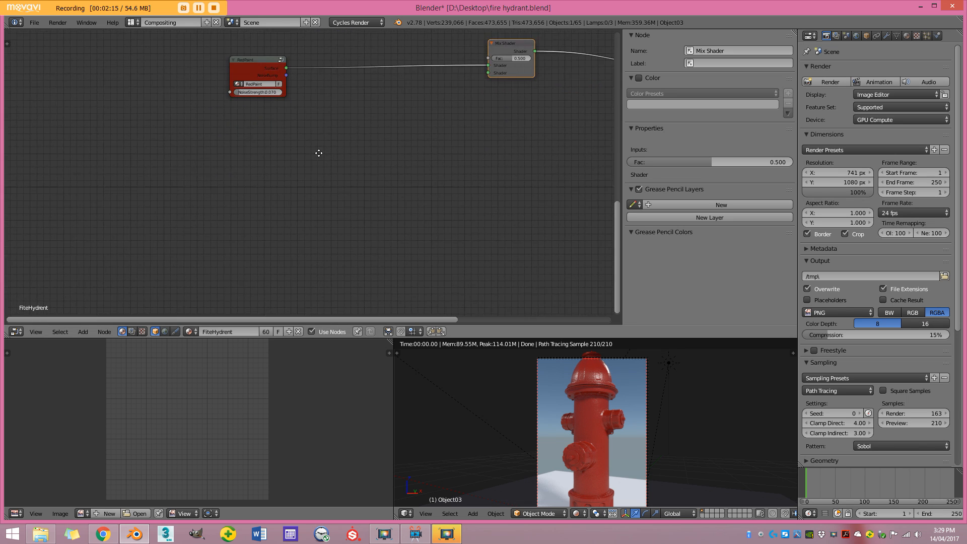
key(shift+a)
click(305, 157)
text(gloss)
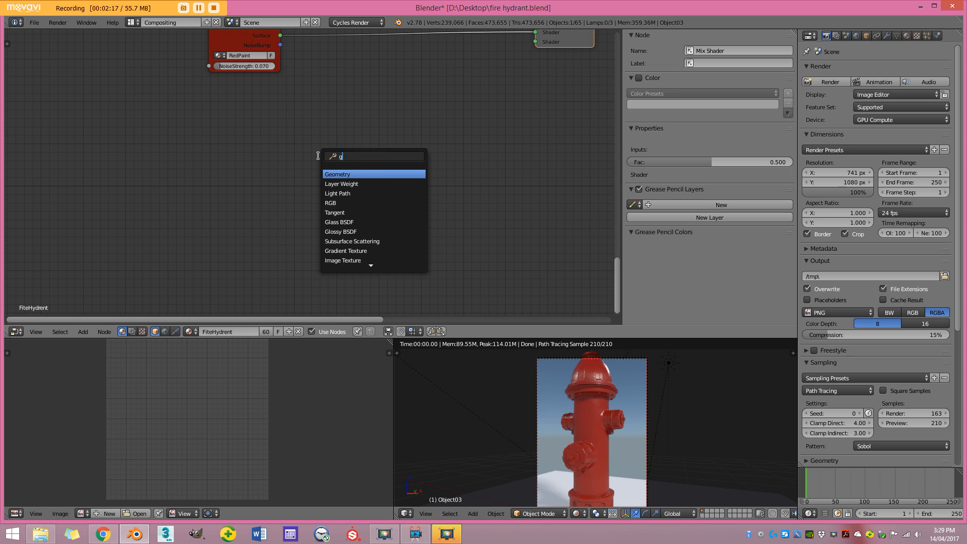
key(Return)
click(205, 189)
- Add a Diffuse BSDF node directly above the Glossy BSDF node
key(shift+a)
click(275, 144)
text(di)
key(Down)
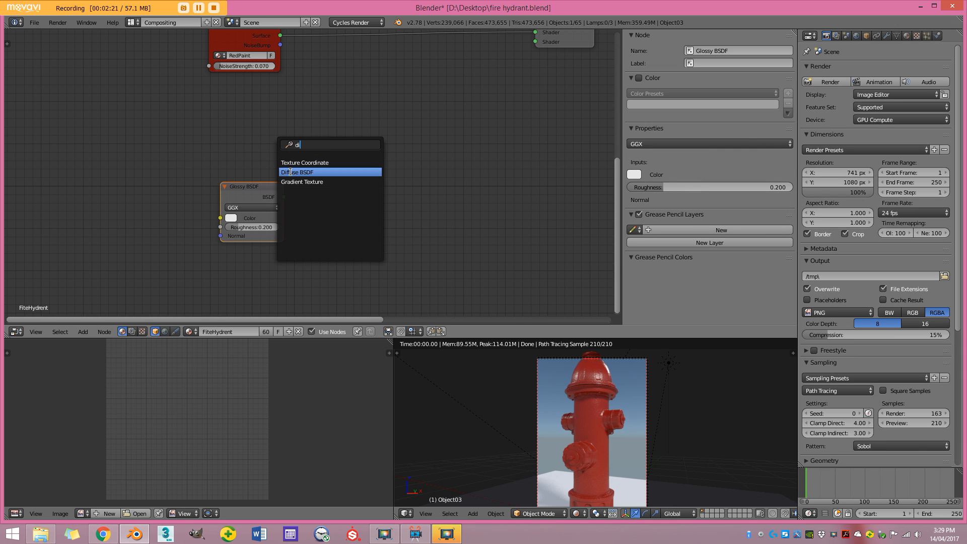
key(Return)
click(220, 131)
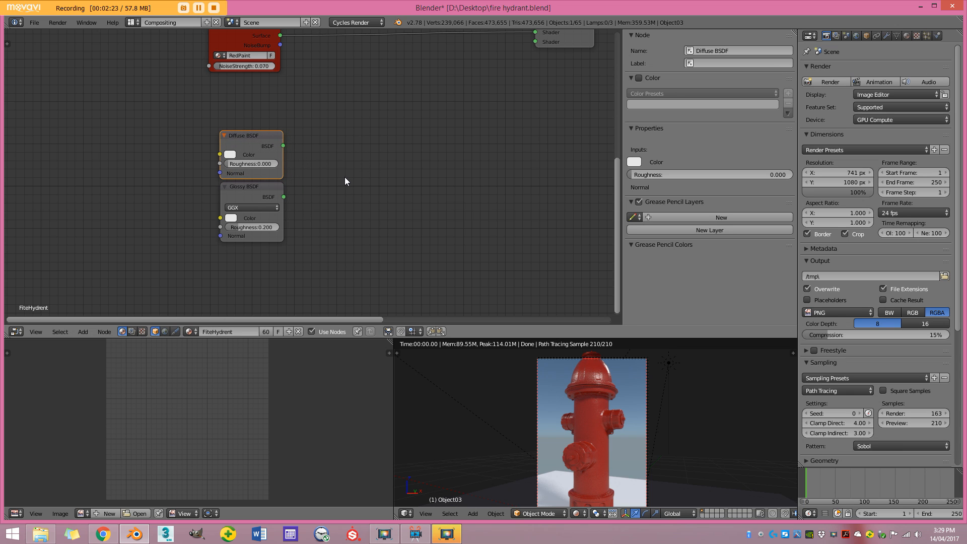
- Add a Mix Shader node beside the Diffuse and Glossy nodes, with Diffuse feeding its first shader input and Glossy its second
key(shift+a)
click(345, 177)
text(mix)
key(Down)
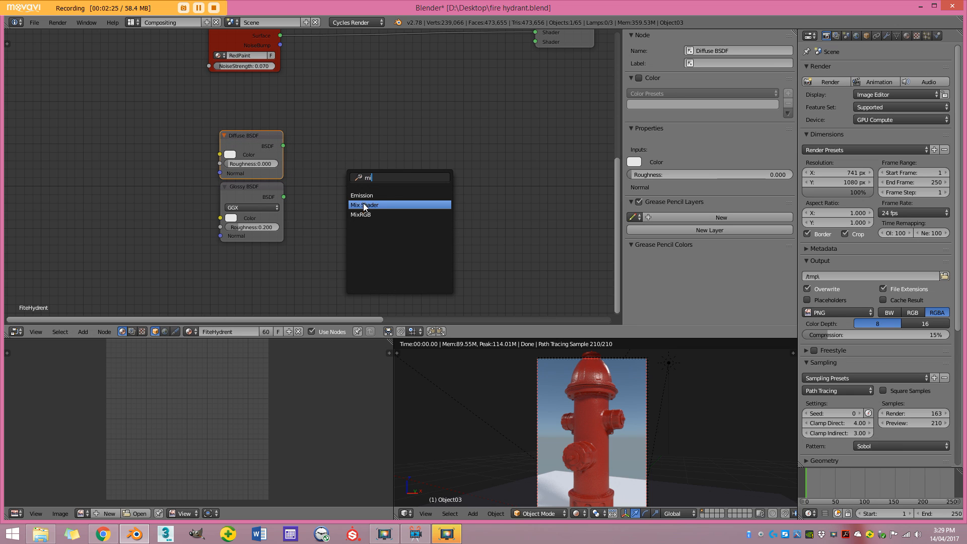
key(Return)
click(312, 153)
drag(283, 145, 313, 195)
- Set the new Mix Shader's factor to 0.709 and the Glossy BSDF's roughness to 0.300
mouse_move(326, 159)
mouse_down()
mouse_move(325, 150)
mouse_move(338, 172)
mouse_up()
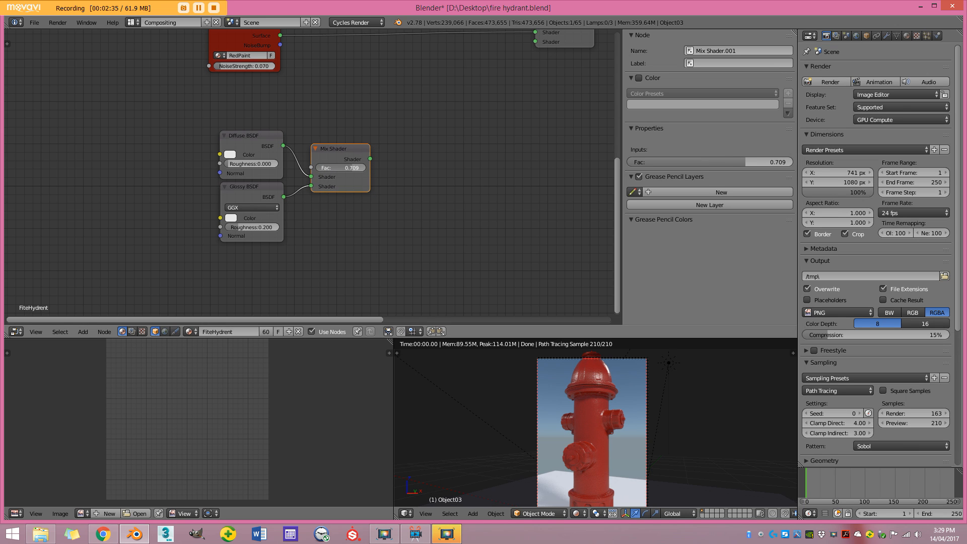
drag(246, 228, 246, 228)
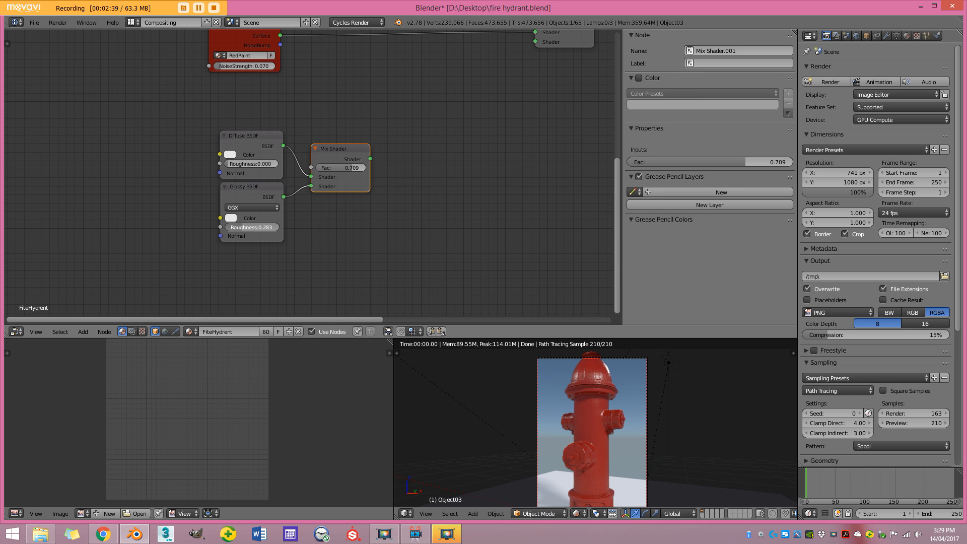
- Link the Diffuse/Glossy Mix Shader's output directly to the Material Output's Surface to preview that shader alone
scroll(404, 184, down, 4)
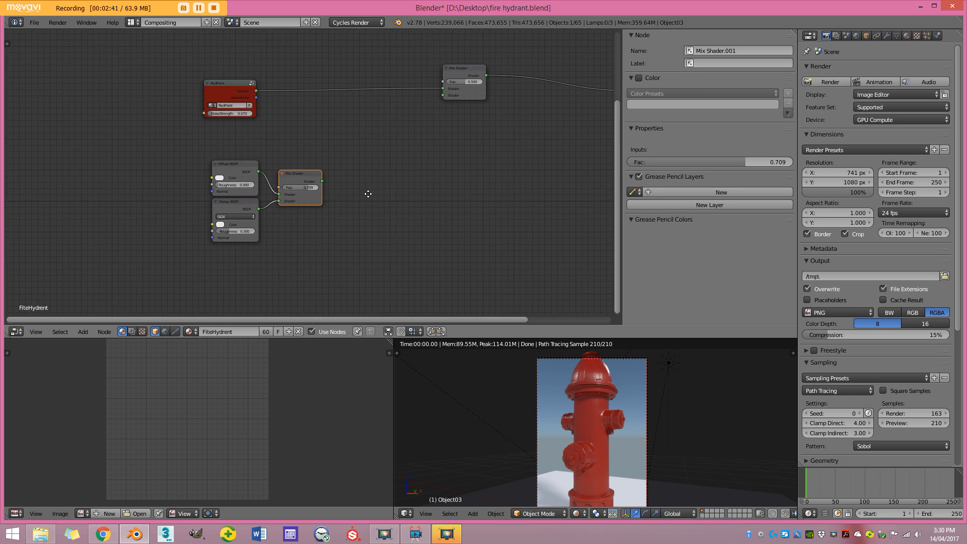
scroll(323, 187, down, 2)
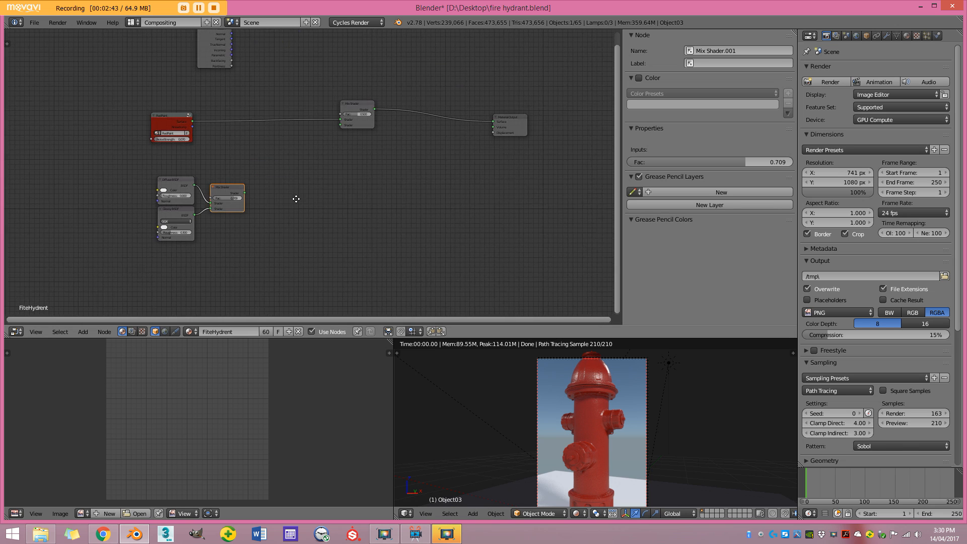
drag(243, 194, 496, 124)
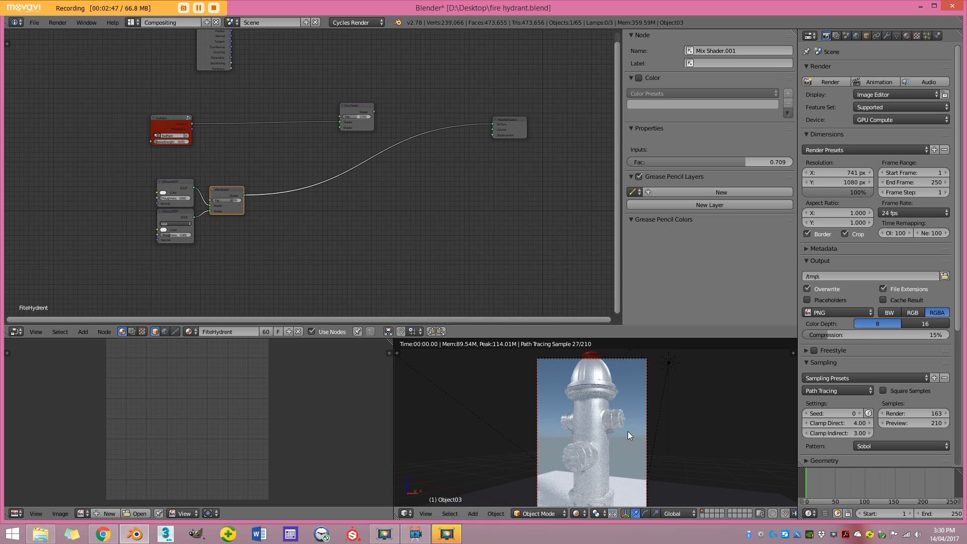
- Set the Glossy BSDF's roughness to 0.283 and check the metal look on the rendered hydrant
scroll(640, 407, up, 2)
mouse_move(334, 218)
middle_down()
mouse_move(413, 212)
mouse_move(335, 210)
middle_up()
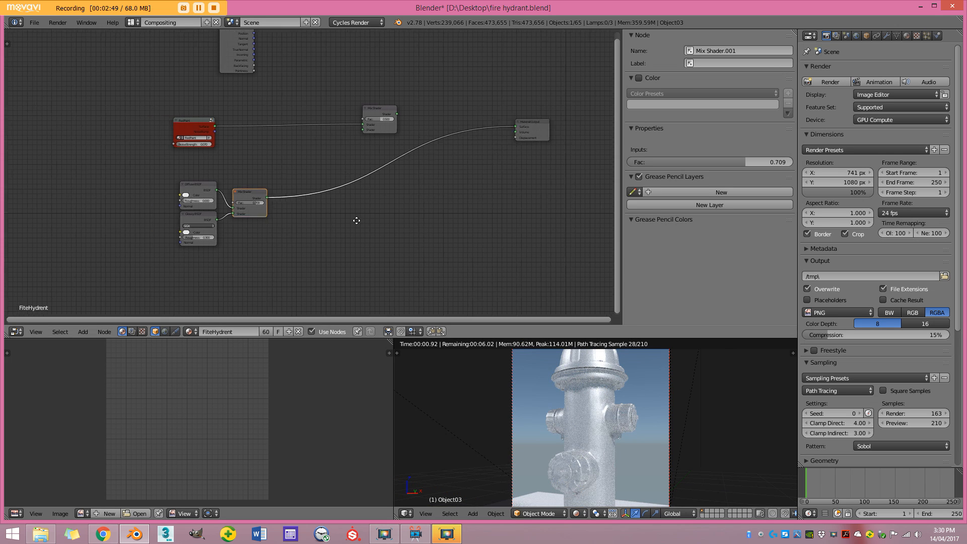
scroll(413, 213, up, 8)
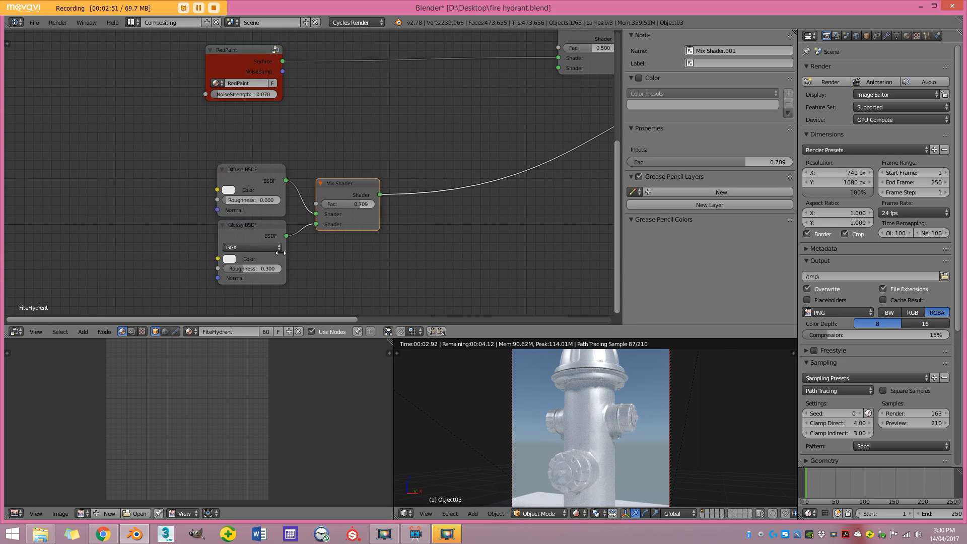
drag(242, 268, 243, 268)
middle_drag(394, 218, 271, 251)
scroll(625, 412, down, 1)
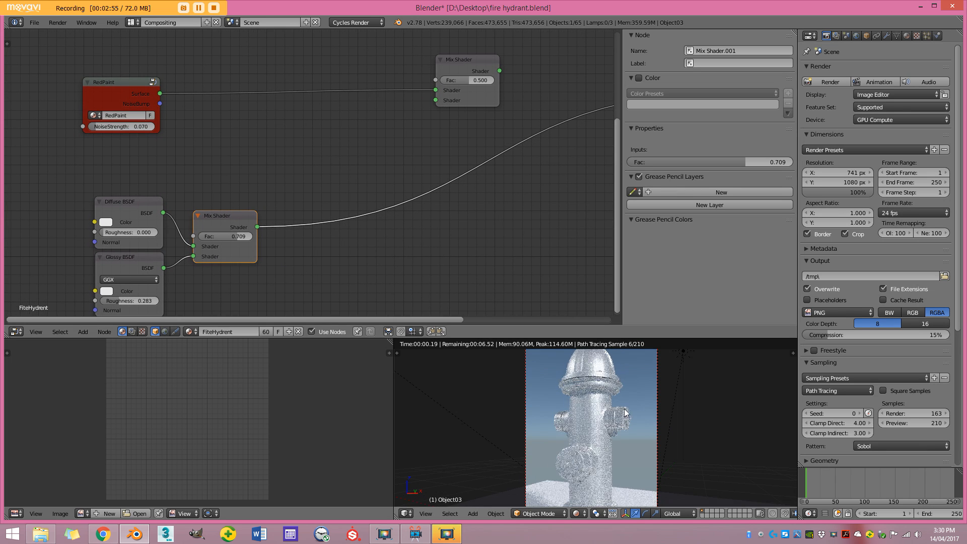
- Reconnect the upper Mix Shader, which carries the RedPaint surface, to the Material Output's Surface
middle_drag(476, 197, 383, 220)
scroll(381, 210, down, 7)
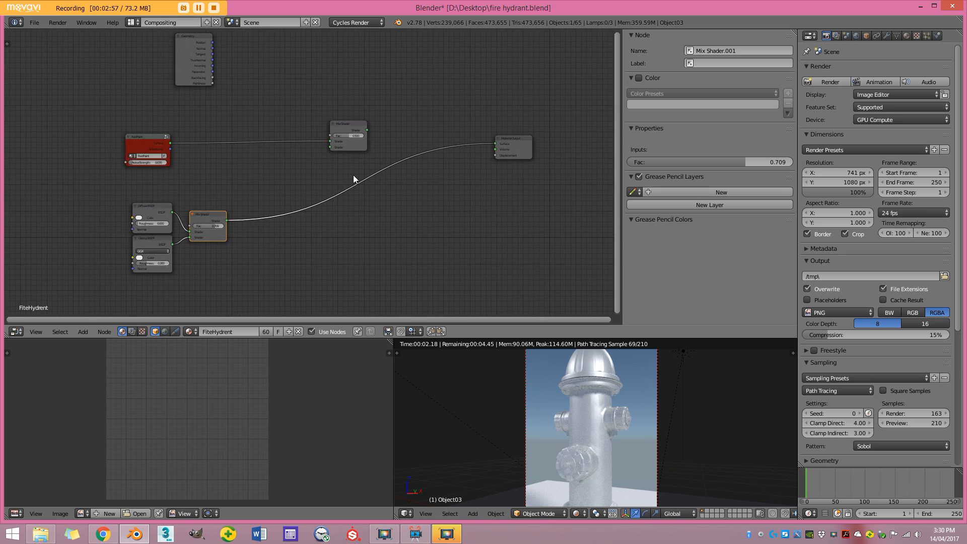
middle_drag(354, 179, 343, 206)
drag(357, 157, 485, 171)
middle_drag(322, 221, 354, 190)
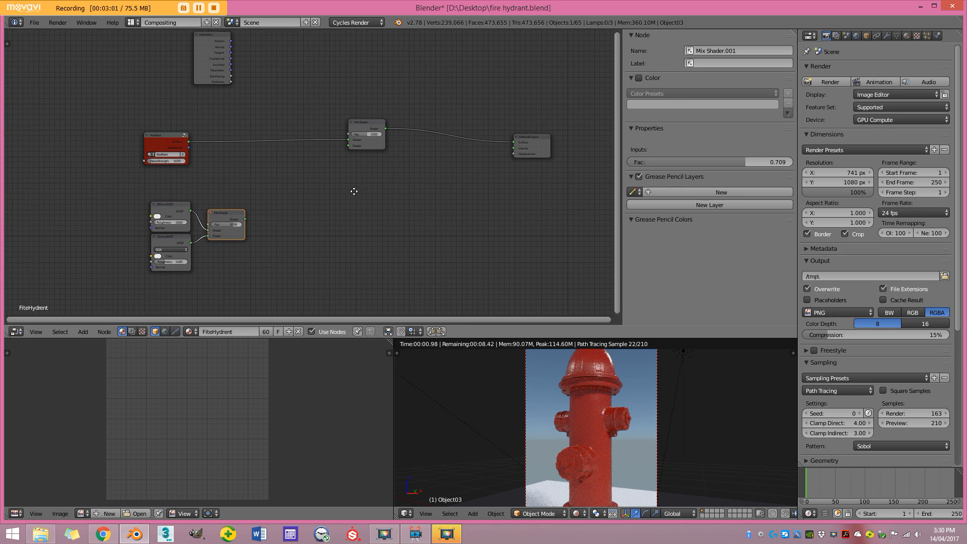
- Link the Diffuse/Glossy Mix Shader's output to the second shader input of the upper Mix Shader
scroll(198, 192, up, 2)
middle_drag(199, 192, 288, 186)
drag(320, 218, 449, 132)
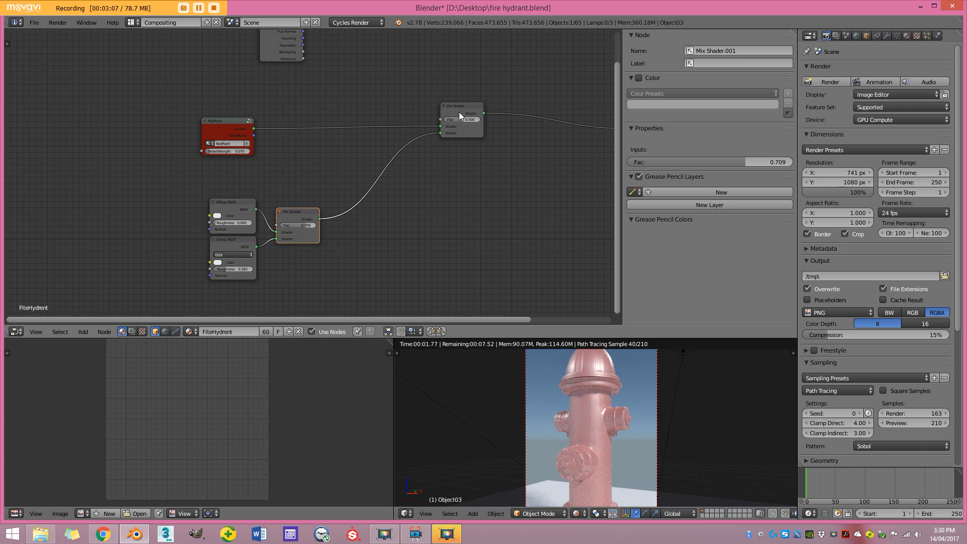
- Move the RedPaint group node farther away from the upper Mix Shader to free up space
scroll(596, 387, down, 2)
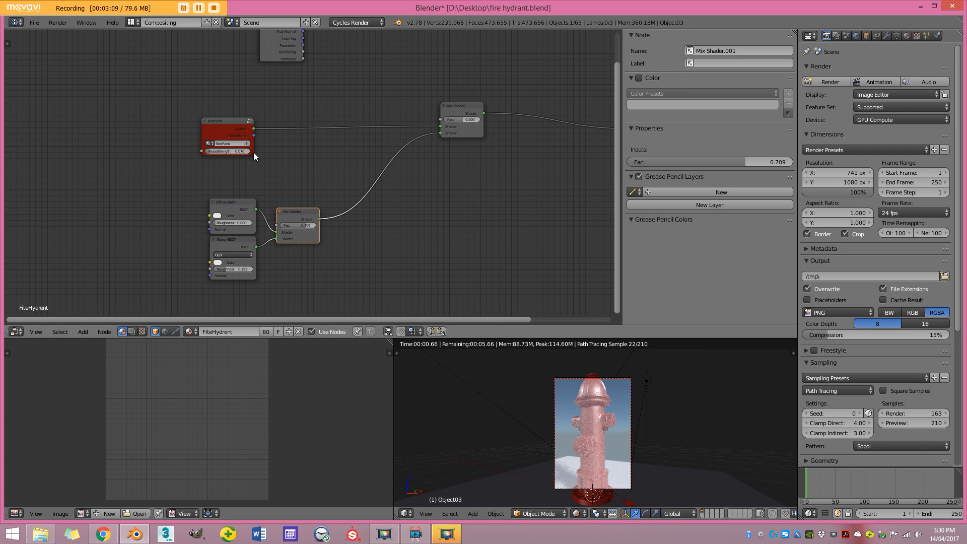
mouse_move(232, 116)
mouse_down()
mouse_move(144, 122)
mouse_move(245, 193)
mouse_move(195, 217)
mouse_move(175, 177)
mouse_up()
click(241, 242)
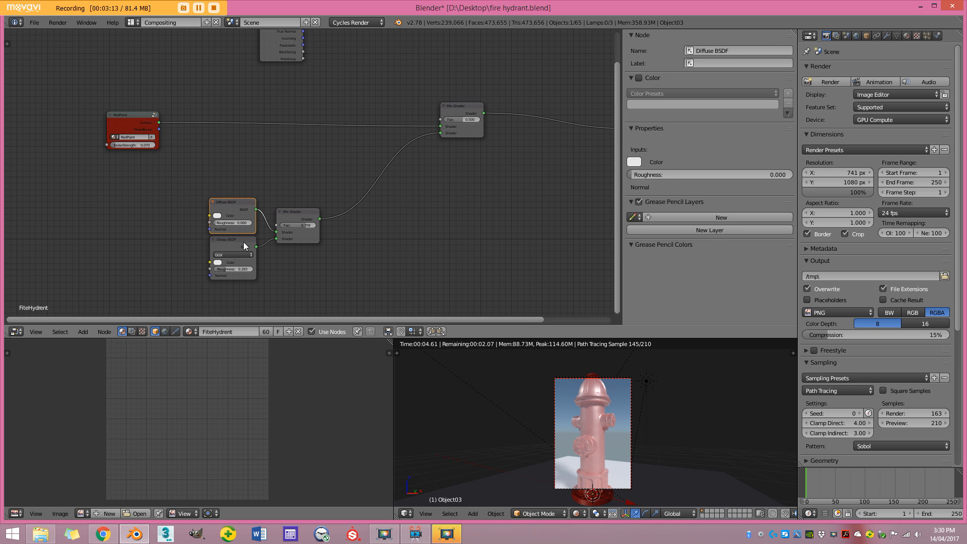
click(291, 212)
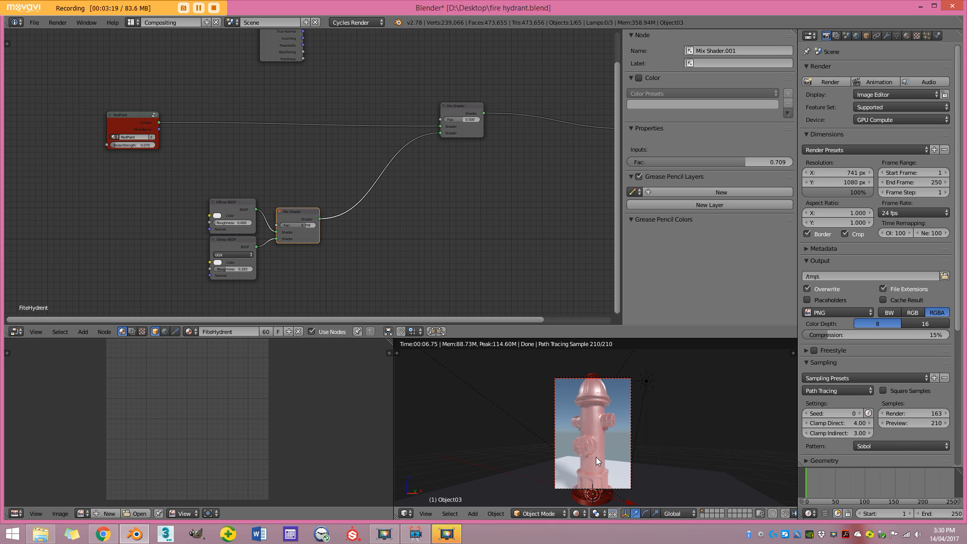
- Connect the Geometry node's Pointiness output to the Fac input of the upper Mix Shader
scroll(645, 421, up, 2)
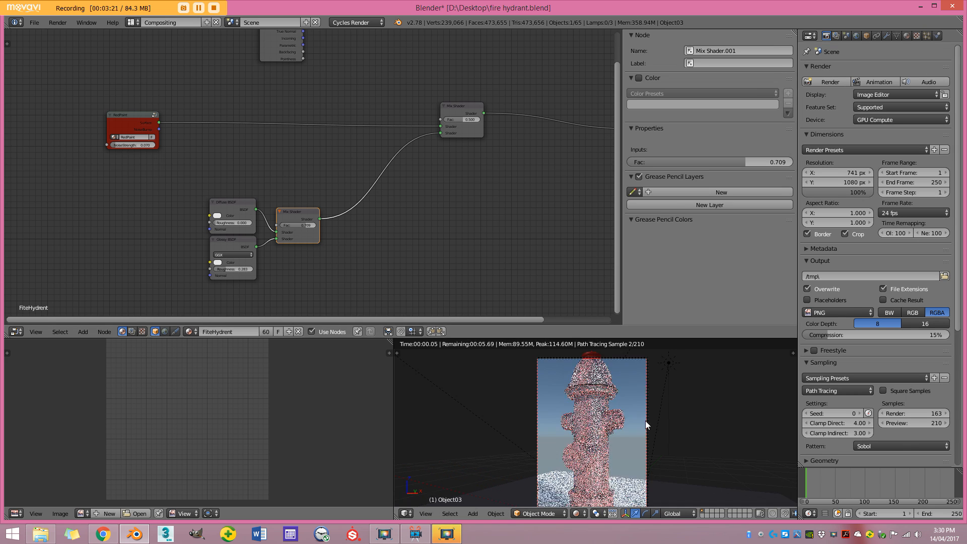
middle_drag(395, 213, 408, 259)
drag(316, 105, 454, 167)
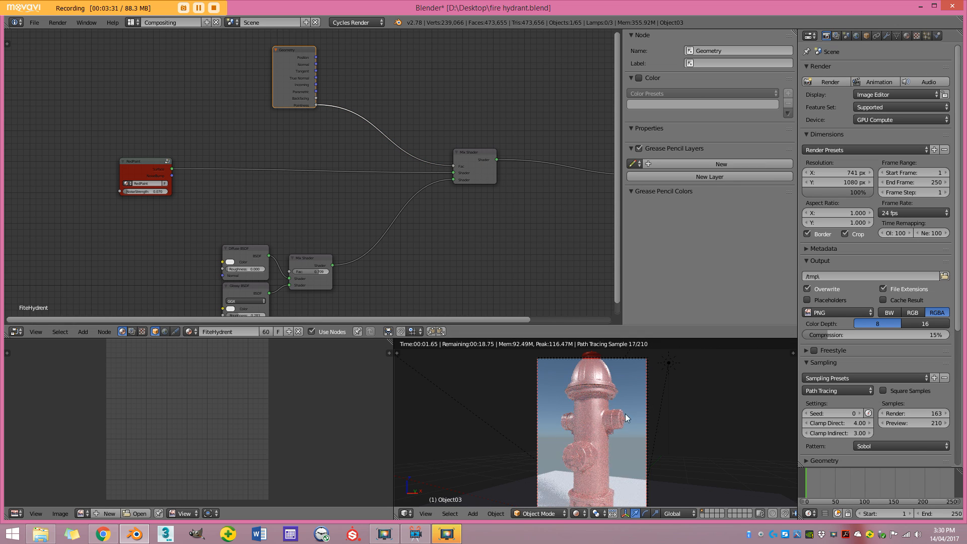
- Move the Geometry node away from the Mix Shader and link its Pointiness output to the Material Output's Surface
middle_drag(358, 186, 240, 192)
scroll(323, 175, down, 1)
middle_drag(188, 149, 214, 181)
scroll(214, 181, up, 1)
drag(200, 121, 112, 89)
drag(154, 119, 597, 229)
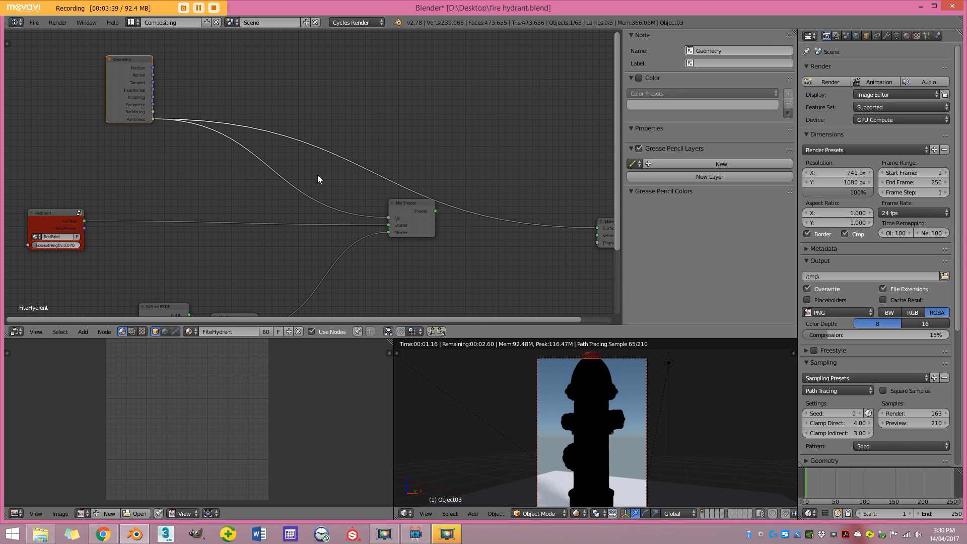
- Detach the Material Output node, move it above the Mix Shader's level, and relink Pointiness to its Surface
middle_drag(226, 124, 293, 160)
scroll(293, 159, up, 1)
scroll(517, 252, down, 2)
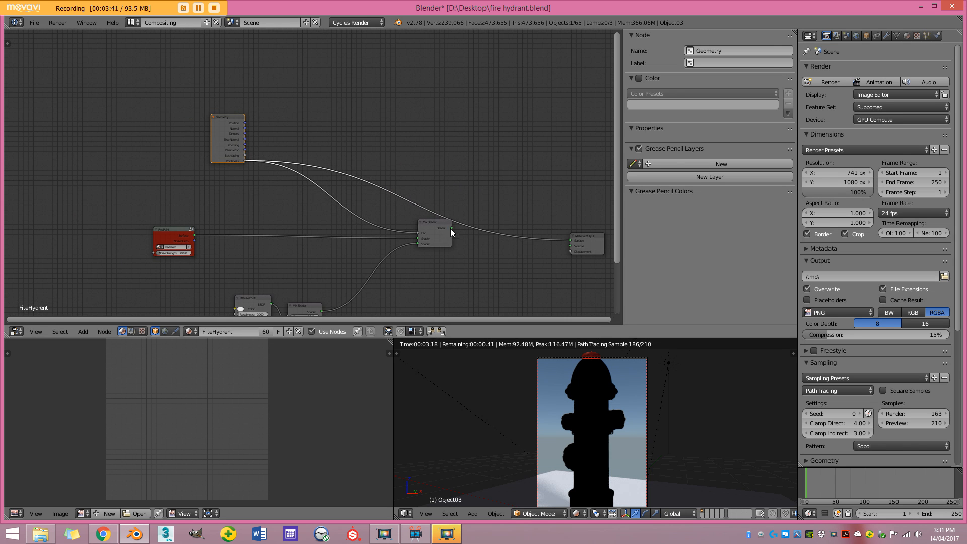
scroll(433, 207, up, 1)
scroll(406, 161, down, 1)
drag(583, 244, 552, 173)
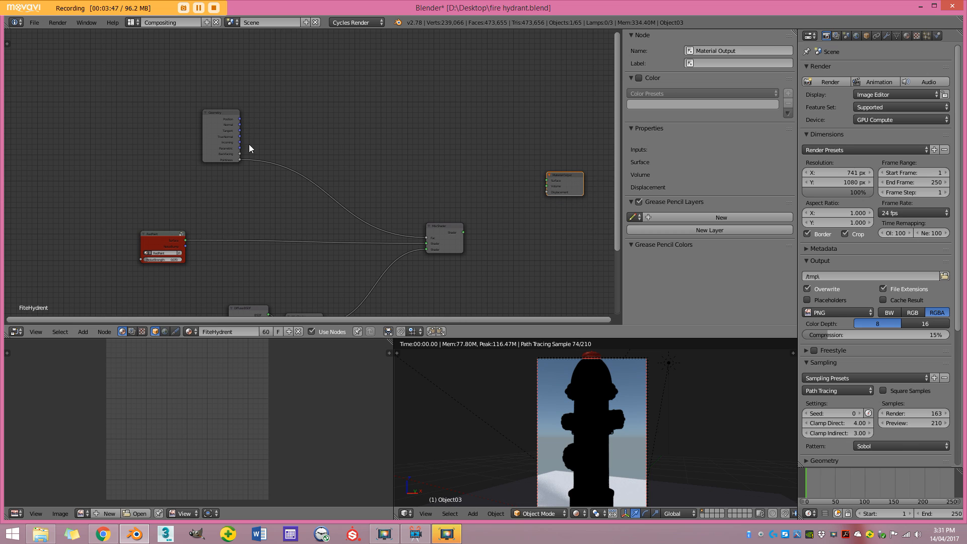
drag(241, 159, 548, 180)
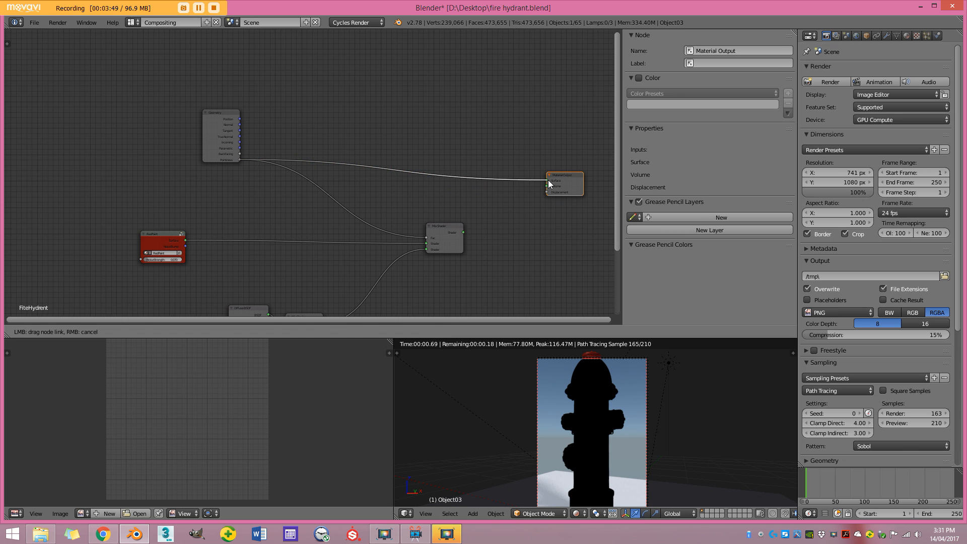
- Insert a ColorRamp node into the link between the Geometry node's Pointiness output and the Material Output
key(shift+a)
click(446, 160)
text(col)
key(Return)
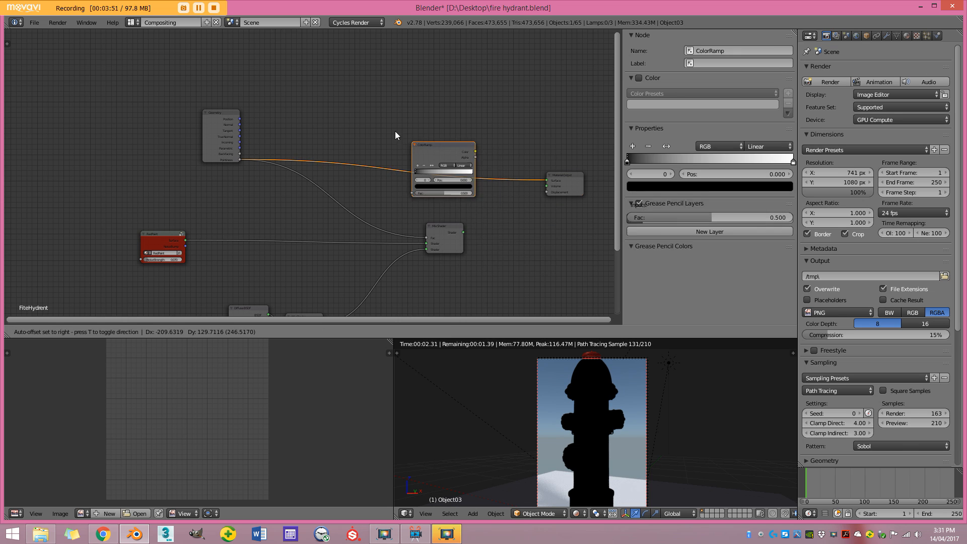
click(388, 126)
middle_drag(490, 168, 392, 181)
scroll(391, 182, up, 1)
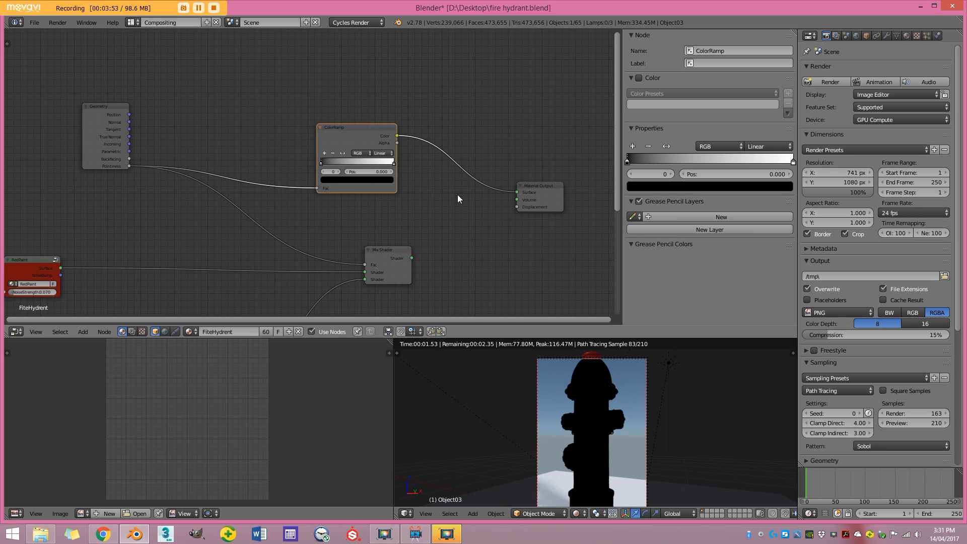
- Insert a Diffuse BSDF node into the link between the ColorRamp and the Material Output
key(shift+a)
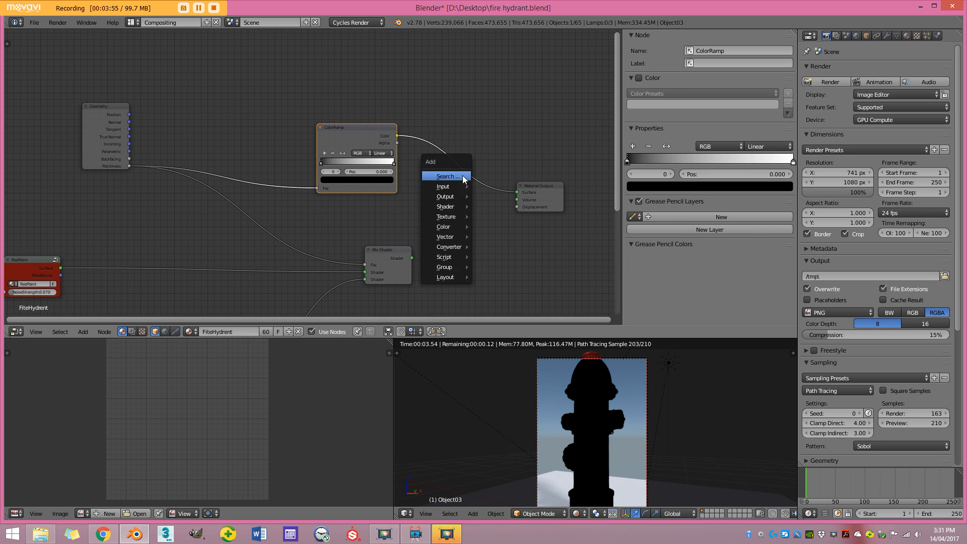
click(463, 175)
text(vi)
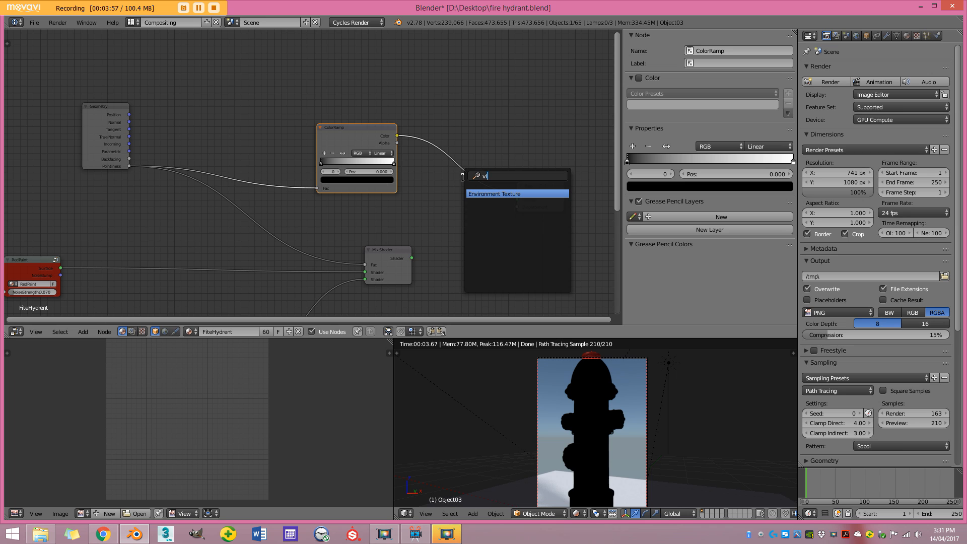
key(BackSpace)
key(BackSpace)
text(diff)
key(Return)
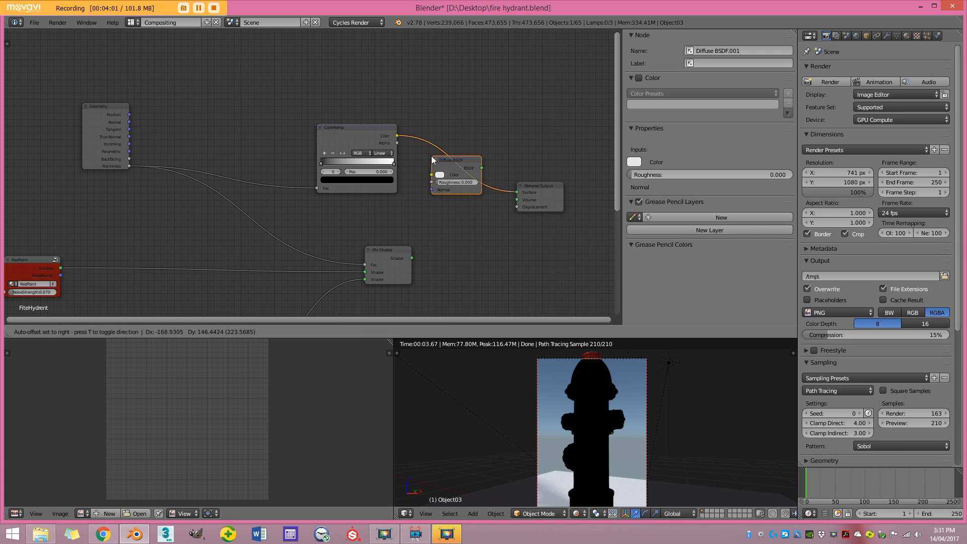
click(473, 182)
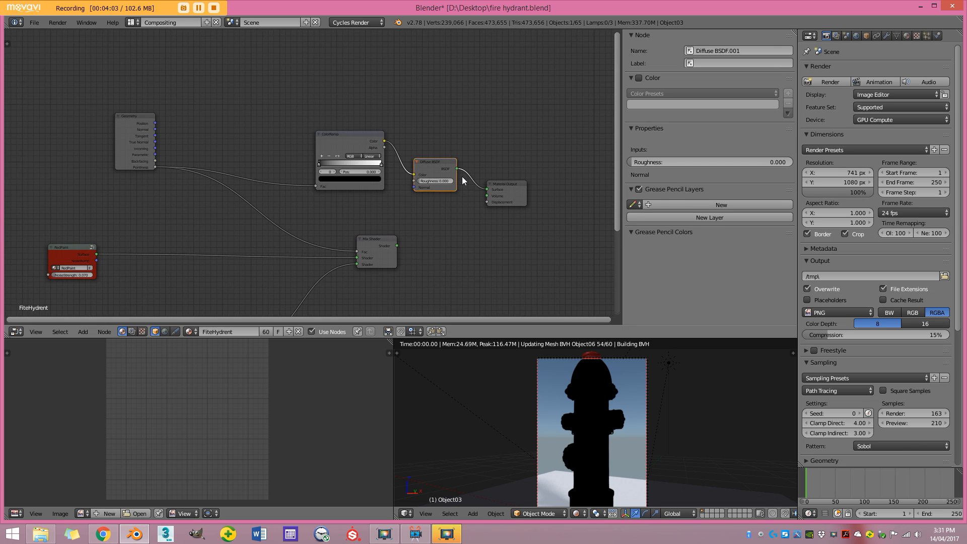
- Move the Geometry node closer to the ColorRamp node
middle_drag(184, 155, 207, 154)
drag(127, 135, 208, 144)
scroll(418, 162, up, 3)
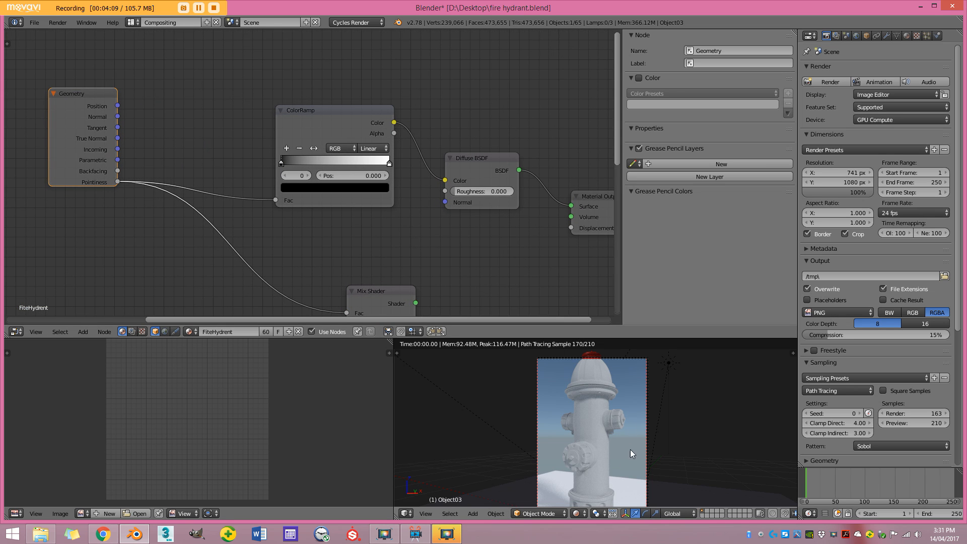
- Set the ColorRamp's black stop to position 0.477 and bring the white stop in just beyond it
drag(281, 162, 312, 164)
drag(388, 162, 330, 164)
scroll(624, 438, up, 3)
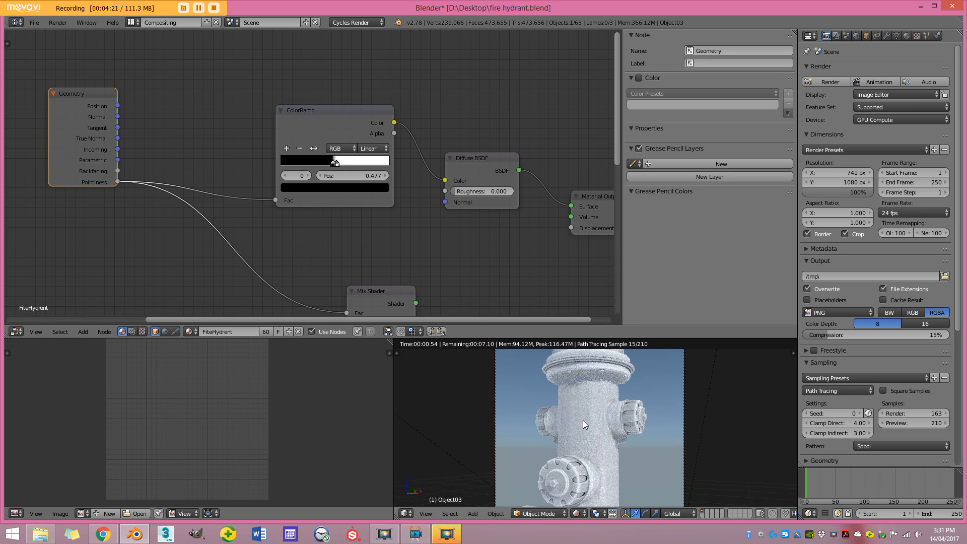
- Refine the ColorRamp's black stop to position 0.514 and inspect the edge mask on the hydrant's cap and flange
drag(337, 165, 338, 166)
scroll(596, 419, down, 2)
click(336, 163)
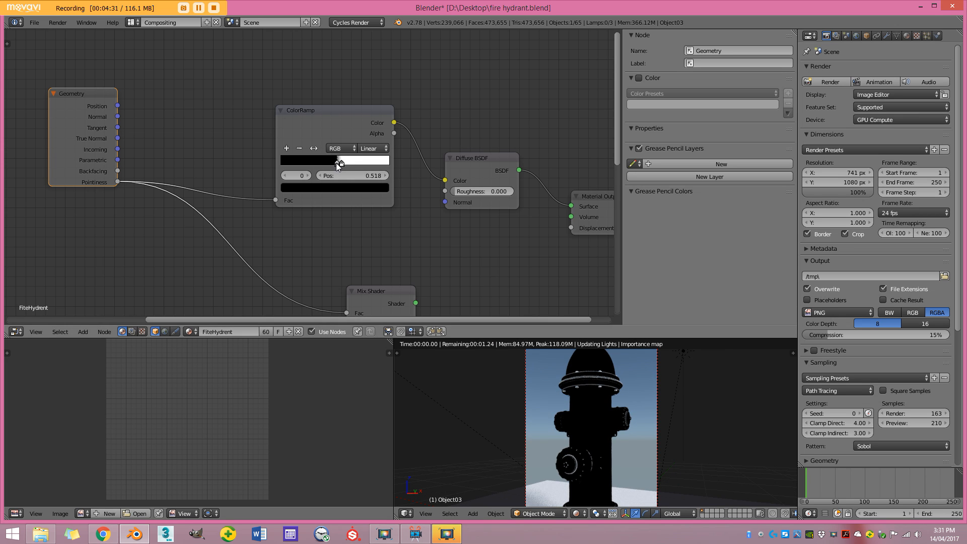
scroll(595, 434, up, 1)
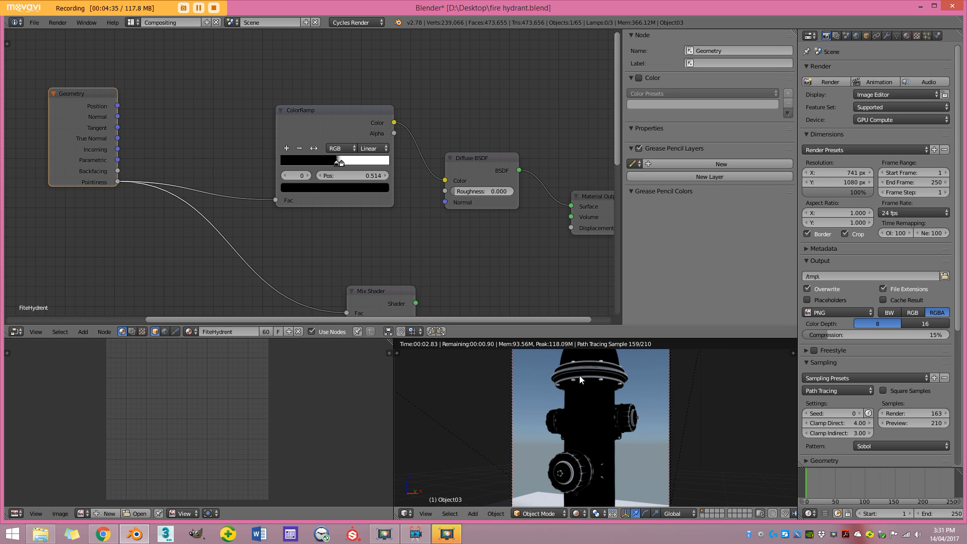
scroll(636, 404, up, 3)
scroll(557, 393, up, 4)
scroll(550, 421, down, 5)
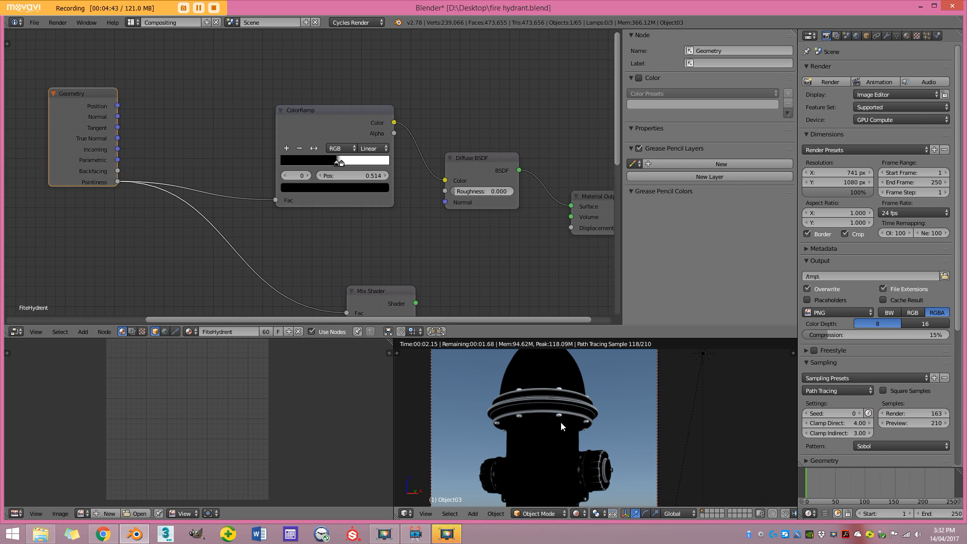
- Set the ColorRamp's white stop to position 0.545 and check the mask on the whole hydrant
scroll(340, 165, up, 3)
drag(376, 154, 371, 153)
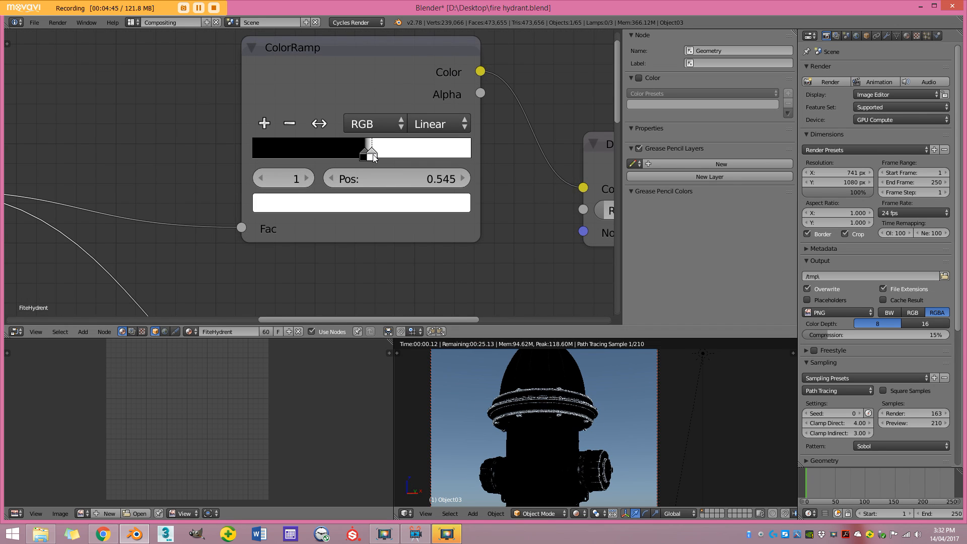
scroll(368, 151, down, 3)
scroll(418, 212, down, 1)
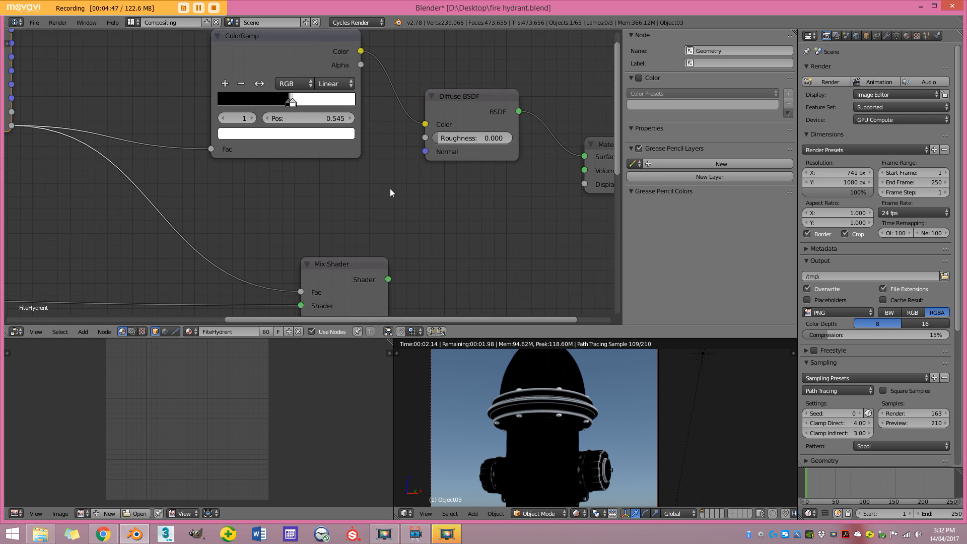
scroll(576, 440, down, 4)
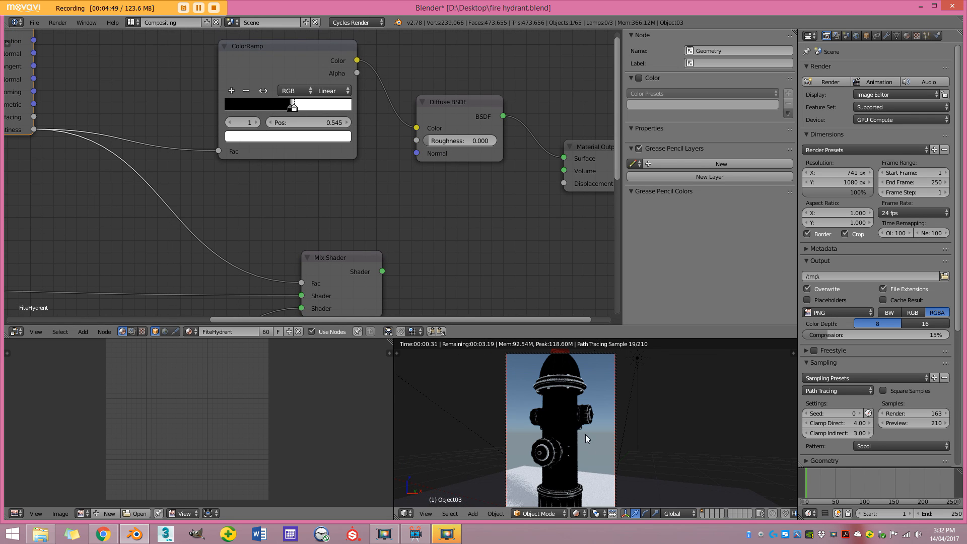
- Drive the paint-and-metal Mix Shader's factor with the ColorRamp's color, route that shader to the Material Output's surface, and move the ColorRamp nearer the Geometry node
scroll(478, 259, down, 1)
scroll(432, 167, down, 1)
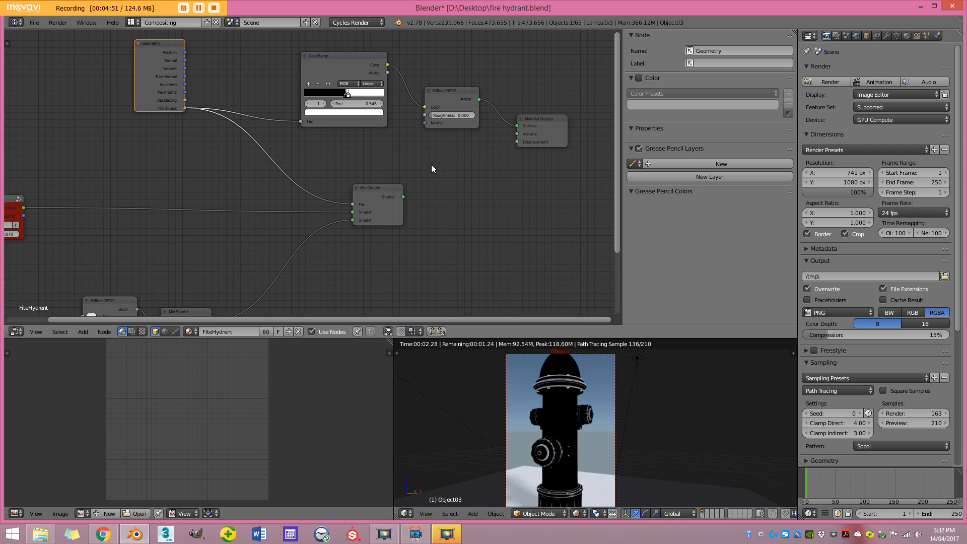
drag(387, 66, 556, 173)
drag(315, 58, 254, 65)
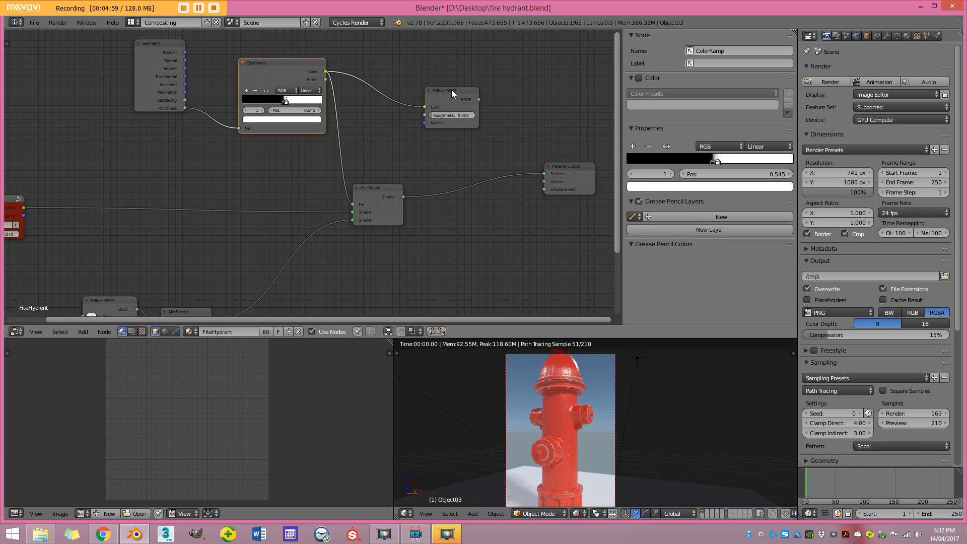
- Delete the leftover Diffuse BSDF beside the ColorRamp and inspect the worn edges on the hydrant's cap and outlets
click(451, 90)
key(x)
scroll(569, 382, up, 3)
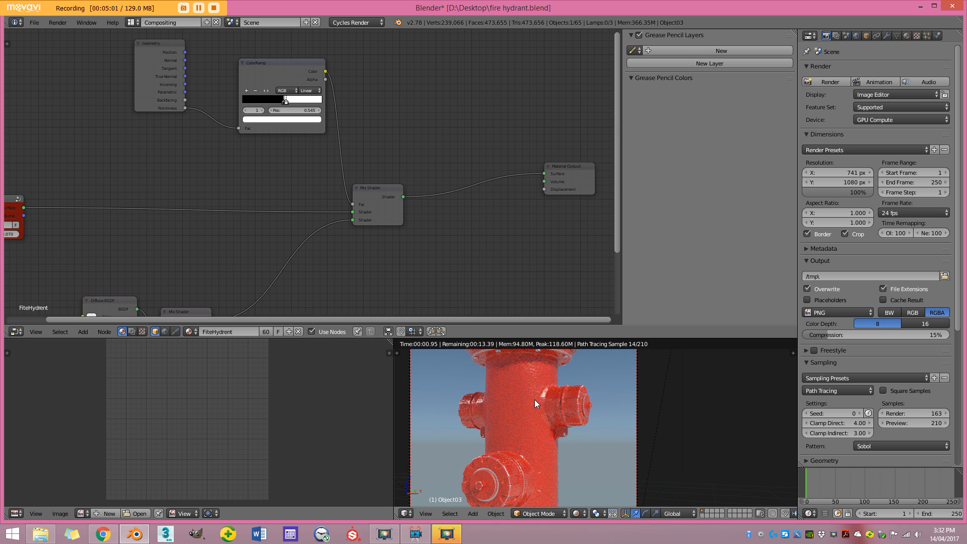
scroll(551, 465, up, 1)
shift+middle_drag(551, 465, 555, 482)
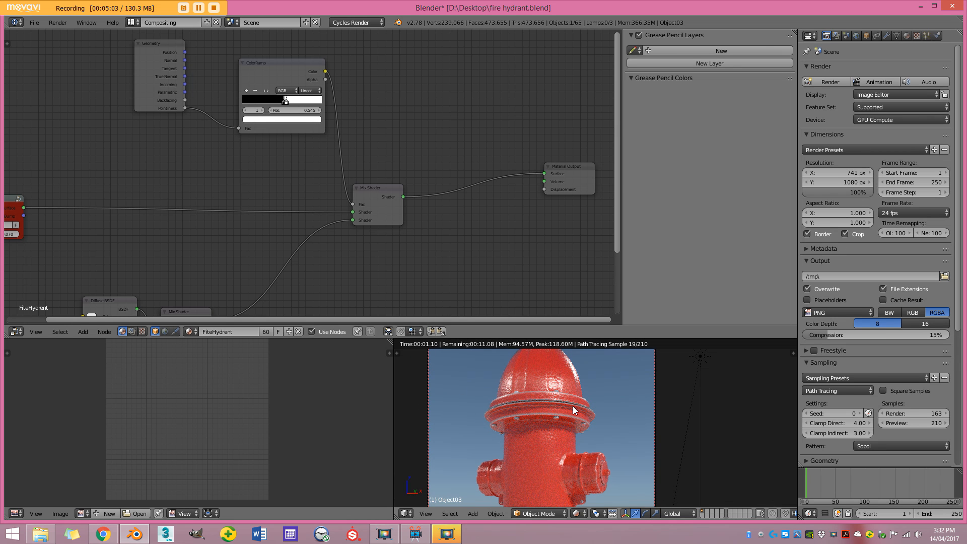
key(Home)
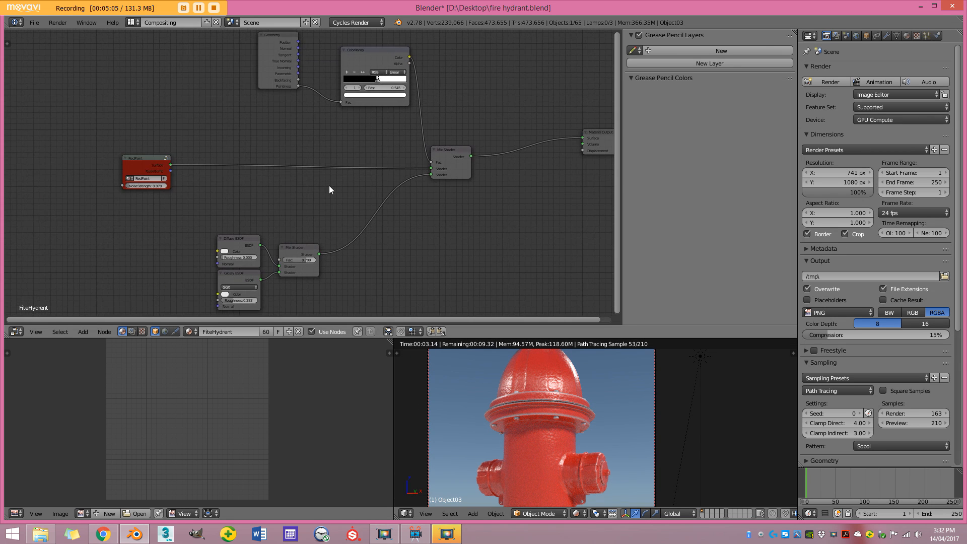
- Preview the Red Paint group alone on the hydrant, restore the Mix Shader as the surface, and compare the flange edges
ctrl+shift+click(143, 160)
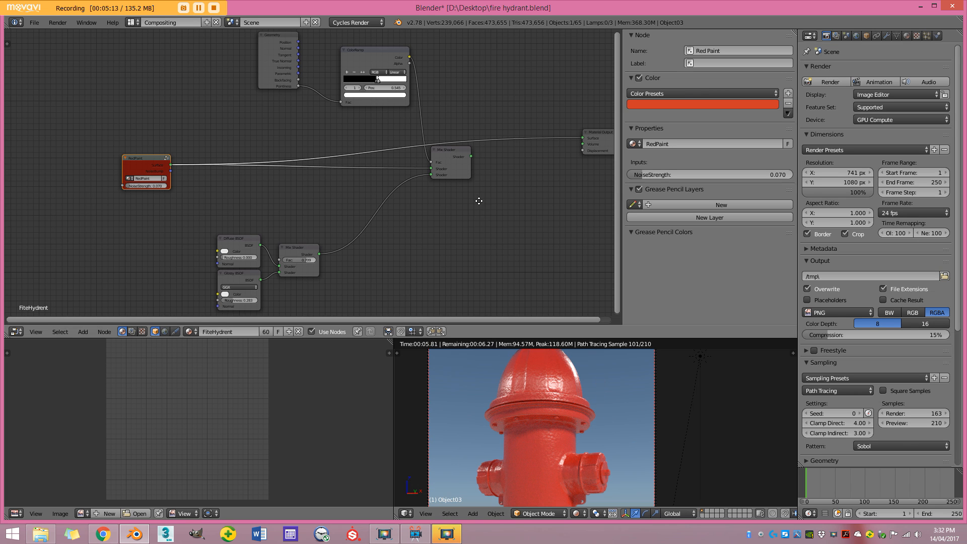
key(Home)
ctrl+shift+click(340, 167)
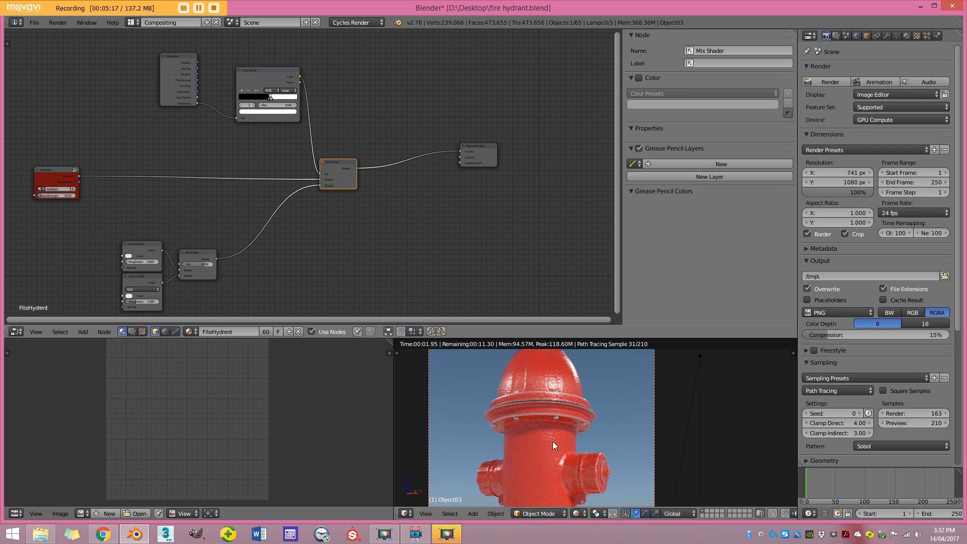
middle_drag(219, 109, 282, 164)
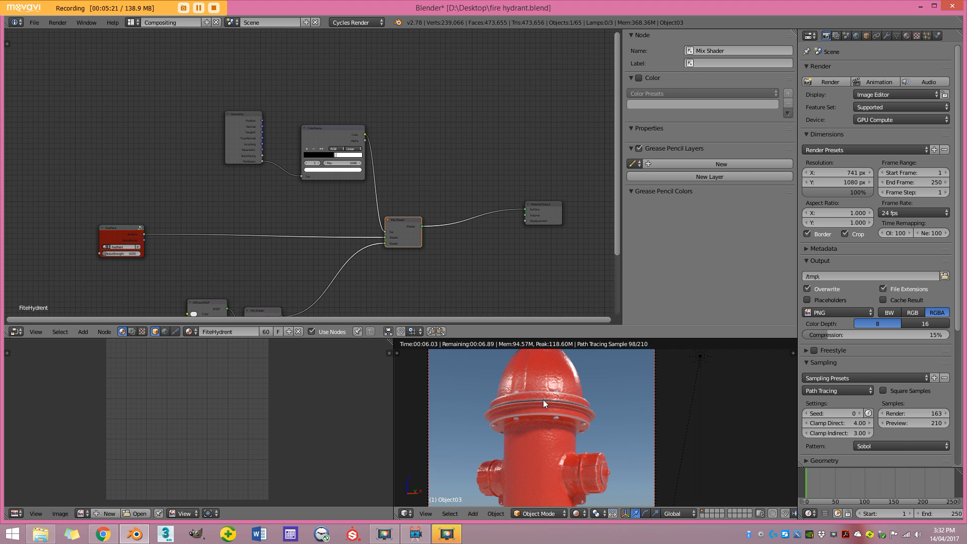
scroll(543, 400, up, 3)
middle_drag(250, 157, 283, 180)
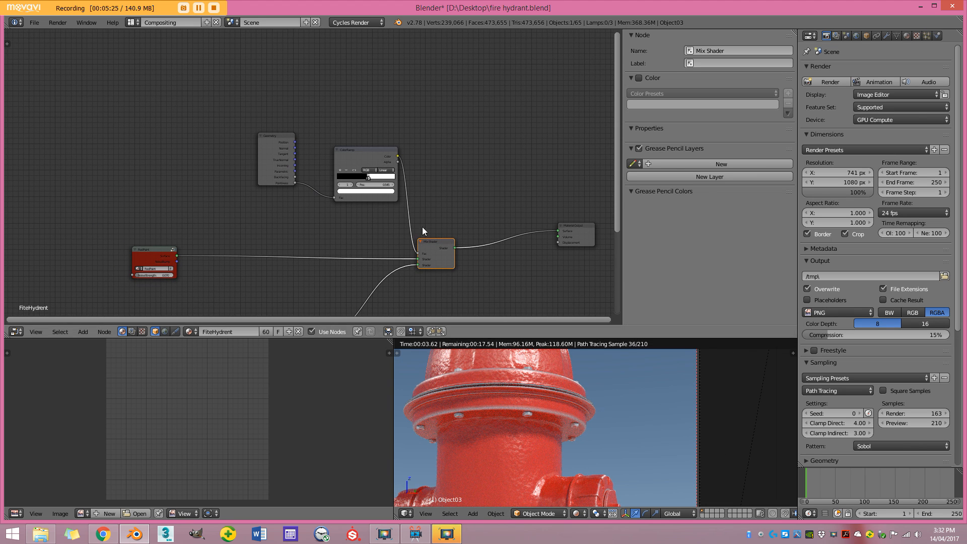
- Switch the hydrant view to solid shading and move the Geometry and ColorRamp nodes away from the Mix Shader to make room
key(shift+z)
scroll(332, 116, up, 1)
drag(267, 134, 174, 127)
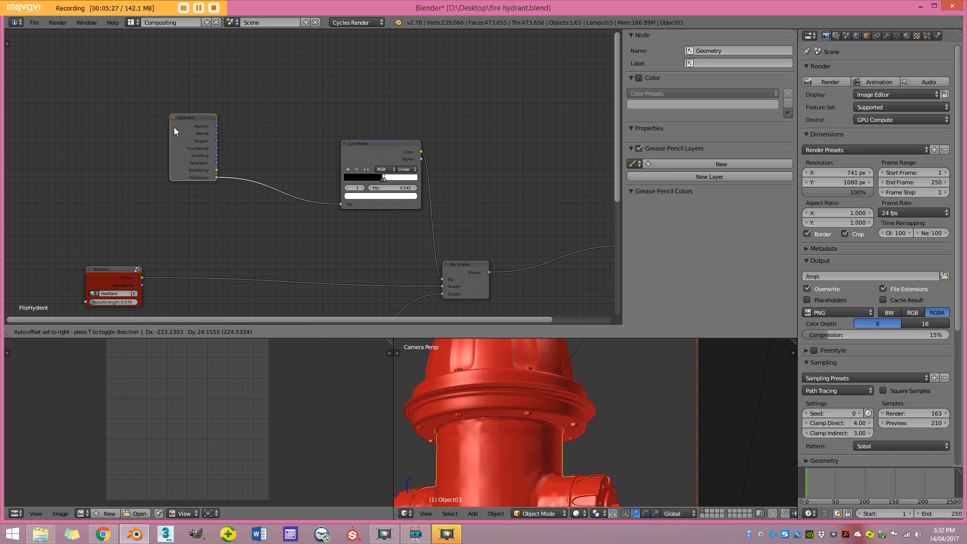
drag(383, 149, 284, 126)
- Insert a second ColorRamp node on the link between the first ColorRamp and the Mix Shader's factor
key(shift+a)
click(397, 125)
text(col)
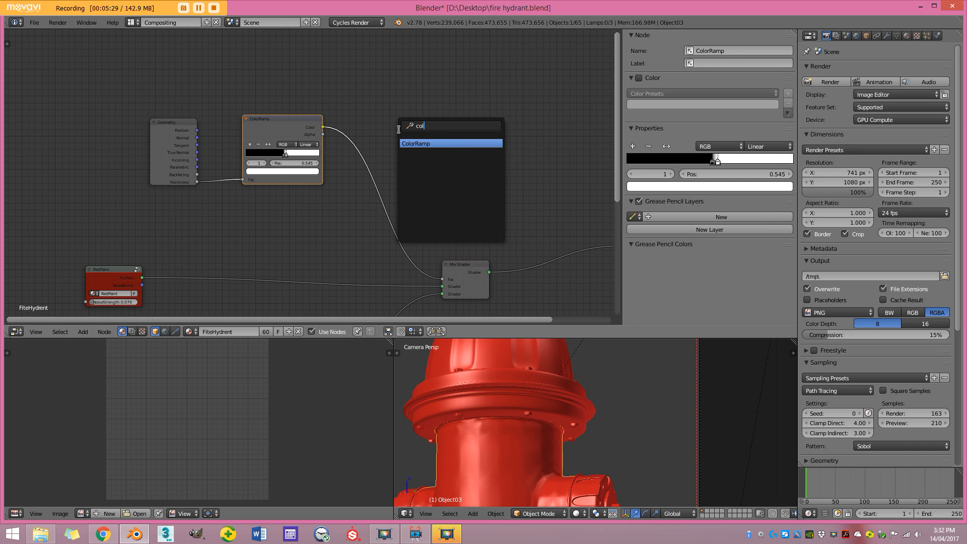
click(410, 140)
click(370, 135)
key(Home)
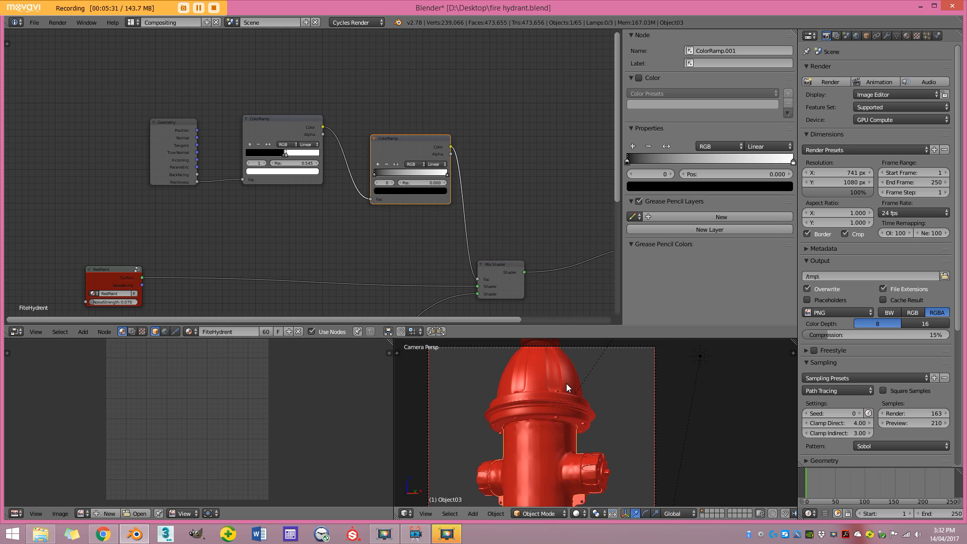
- Preview the second ColorRamp's output directly on the whole hydrant in rendered shading
ctrl+shift+click(433, 137)
scroll(584, 418, down, 4)
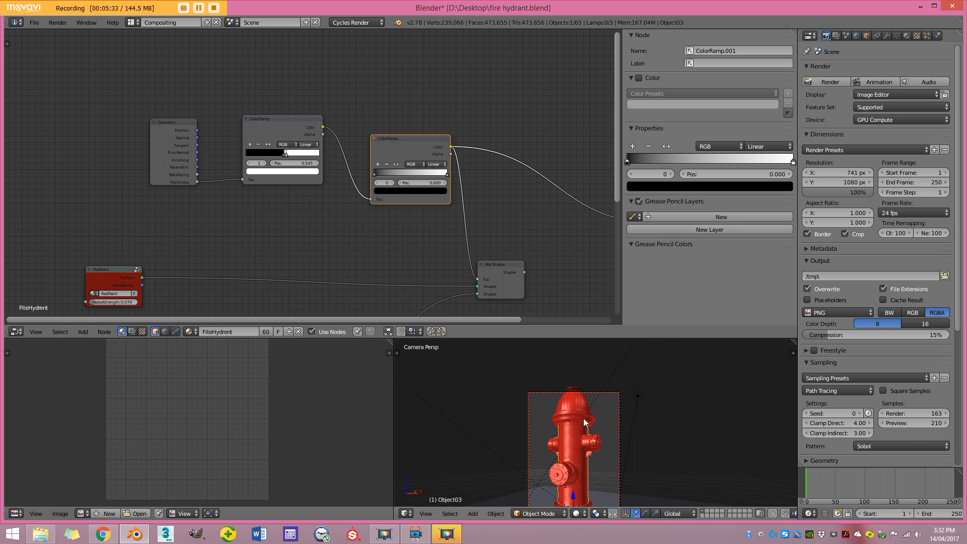
key(shift+z)
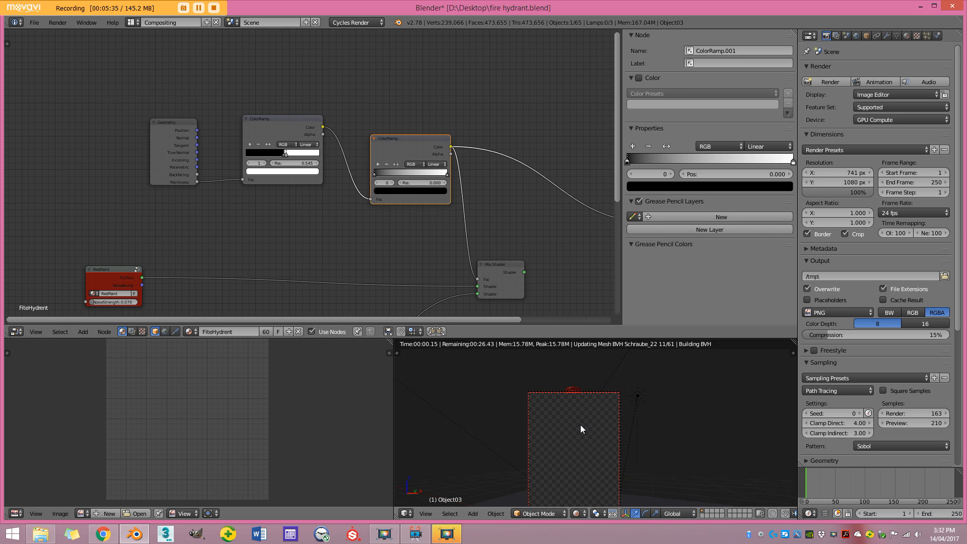
- Set the second ColorRamp's white stop to position 0.727 and its black stop to 0.173, checking the edge mask
scroll(580, 424, up, 2)
middle_drag(417, 159, 367, 152)
scroll(367, 152, up, 2)
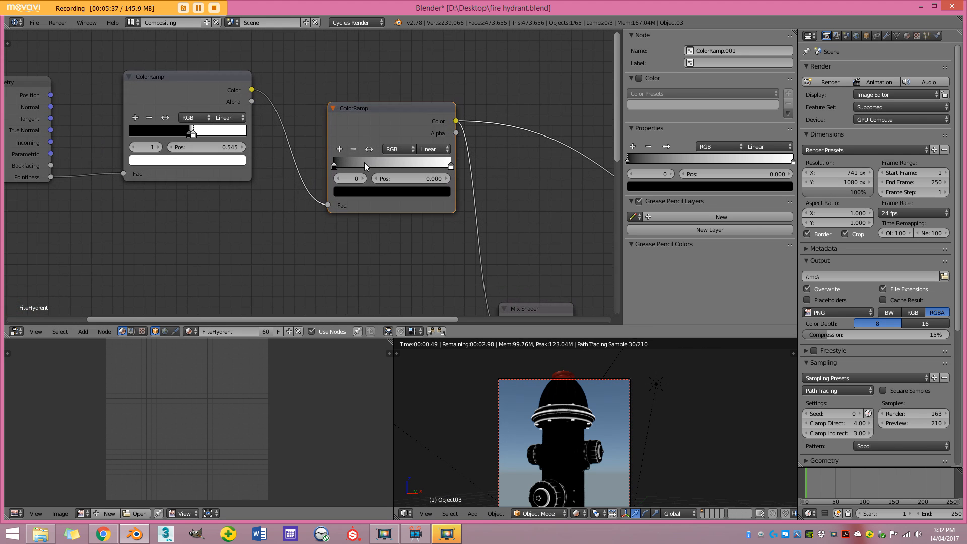
drag(344, 166, 354, 166)
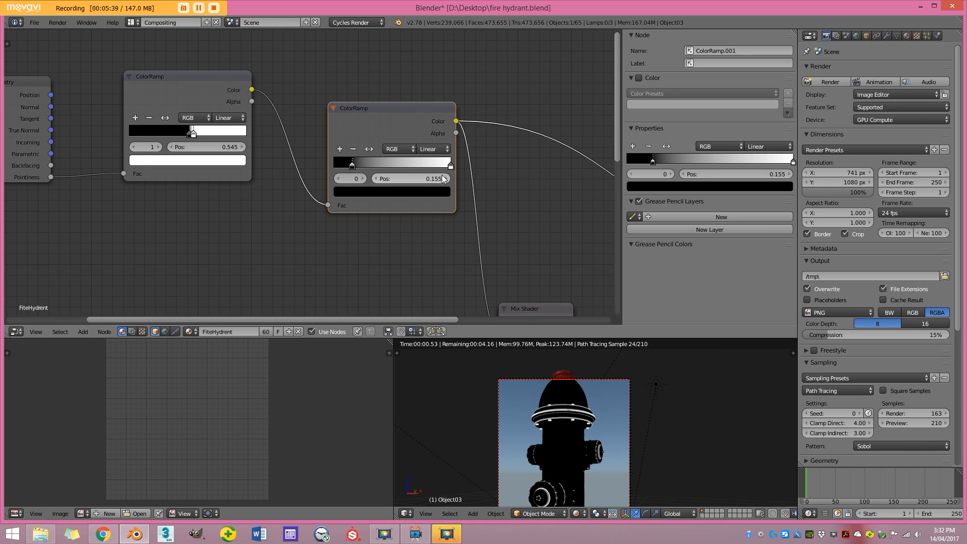
drag(445, 167, 420, 166)
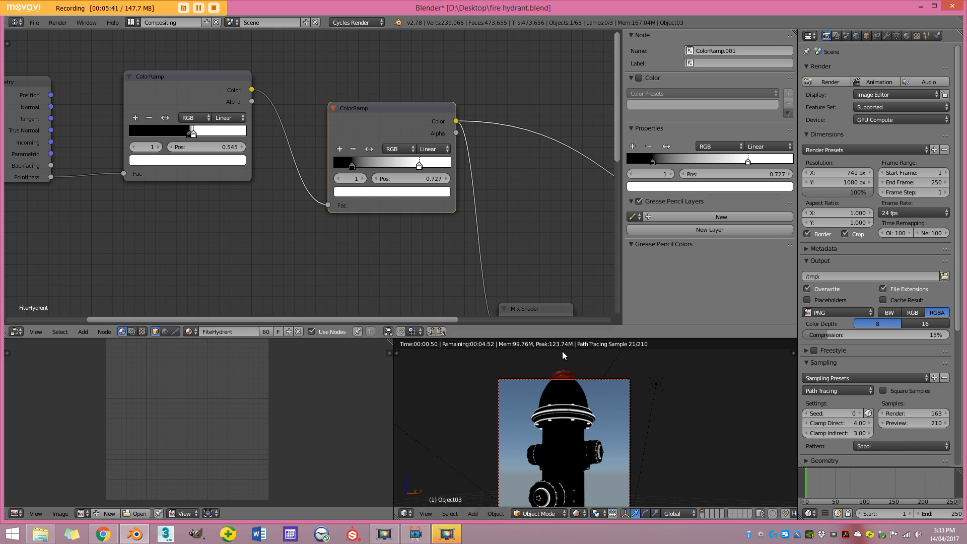
scroll(563, 358, up, 5)
mouse_move(351, 167)
mouse_down()
mouse_move(366, 166)
mouse_move(353, 166)
mouse_up()
scroll(494, 456, down, 3)
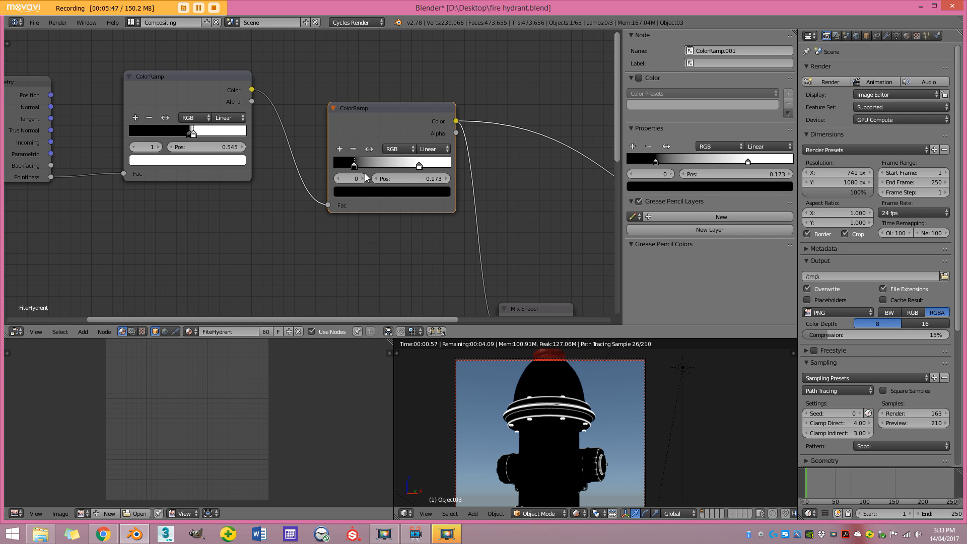
- Route the paint-and-metal Mix Shader back to the Material Output and check the worn edges on the hydrant
scroll(524, 403, down, 3)
middle_drag(544, 308, 405, 238)
scroll(405, 237, down, 3)
ctrl+shift+click(404, 237)
scroll(578, 422, up, 4)
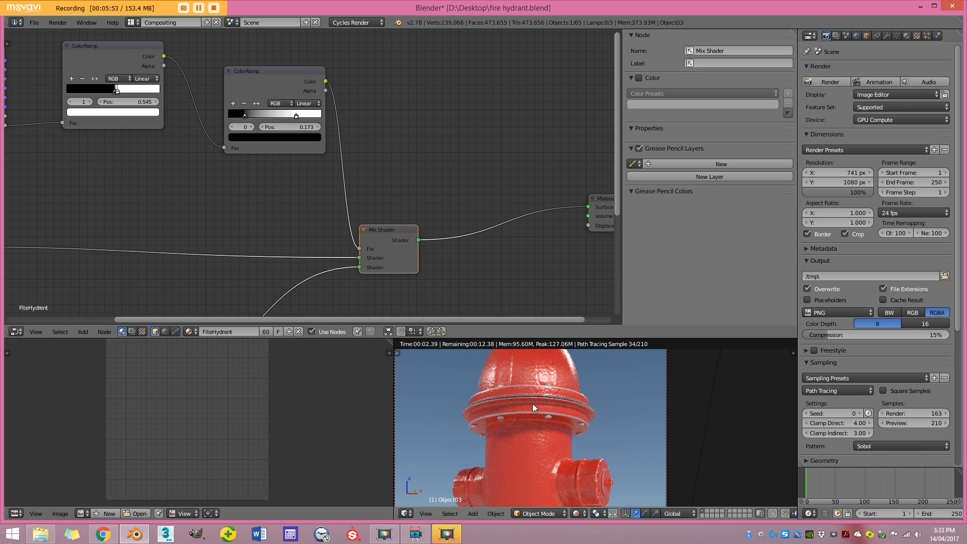
scroll(533, 403, down, 3)
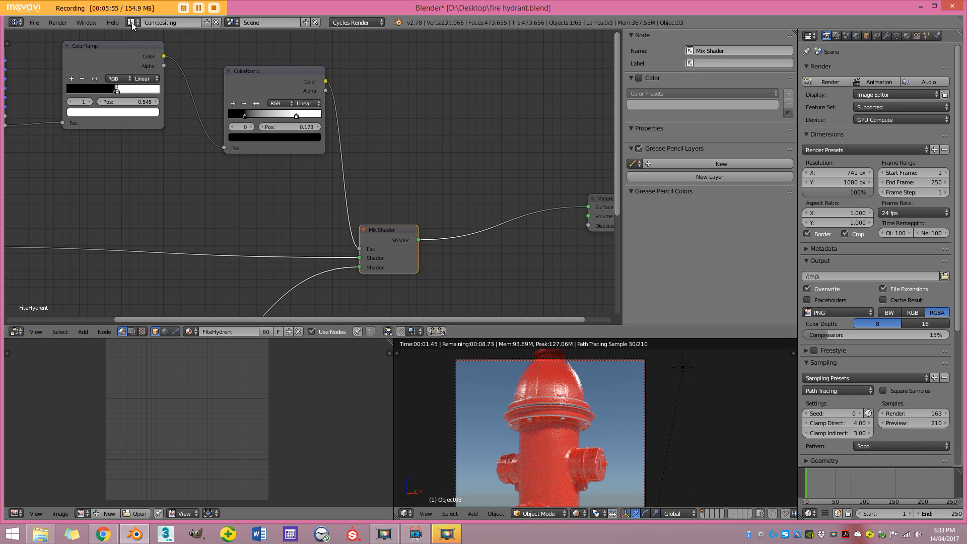
- Switch to the Default screen layout, preview the hydrant in rendered shading, and render the final image
click(132, 22)
click(146, 66)
scroll(475, 216, up, 2)
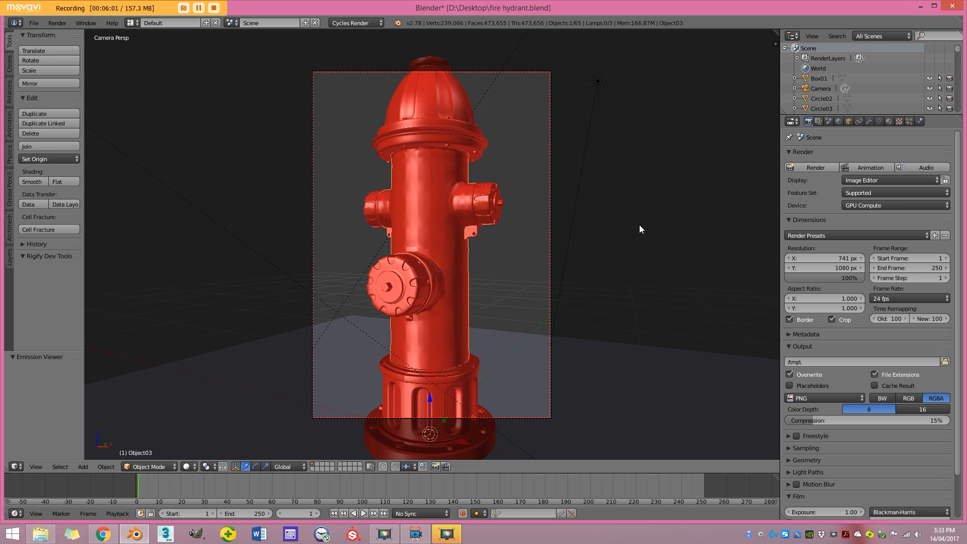
key(shift+z)
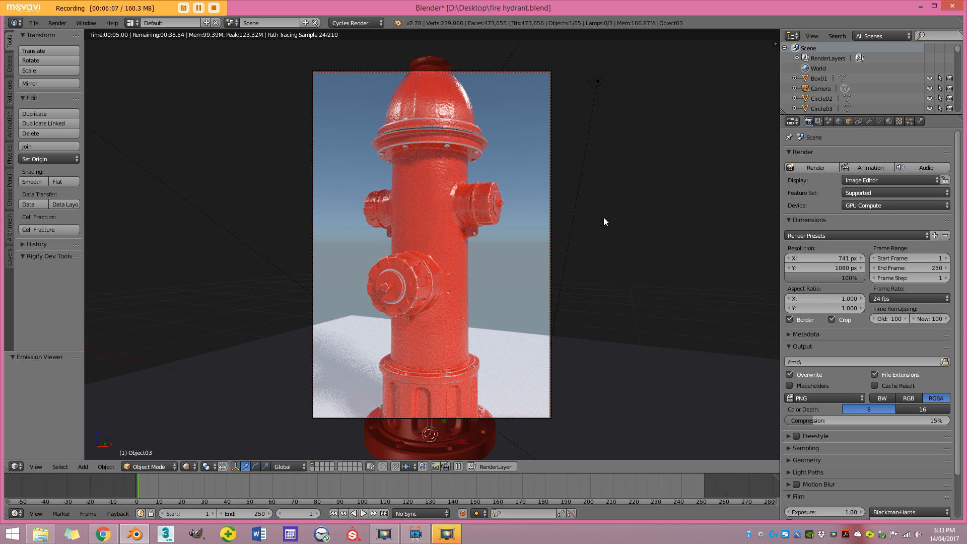
click(817, 167)
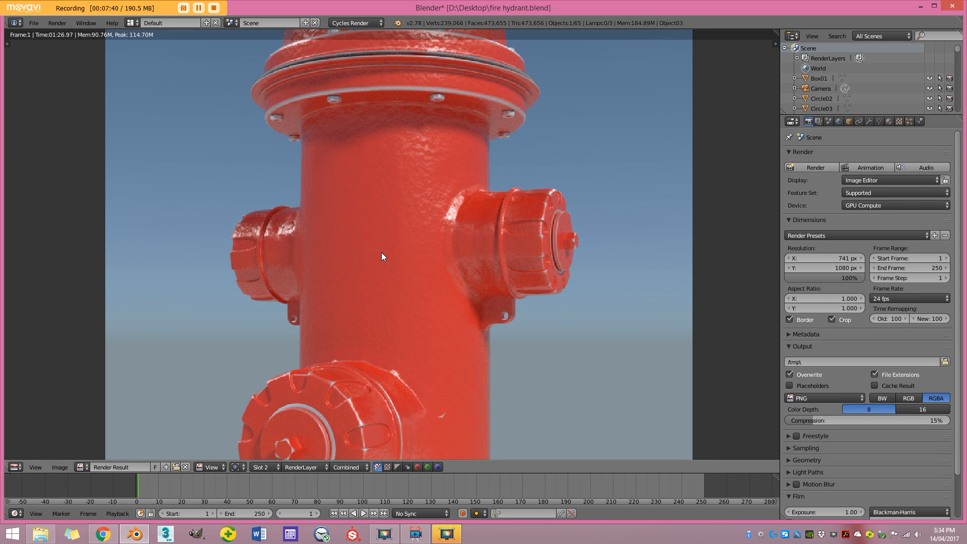
- Examine the worn edges in the finished render on the hydrant's cap, flange bolts, outlets and body
middle_drag(438, 176, 426, 300)
scroll(425, 301, up, 4)
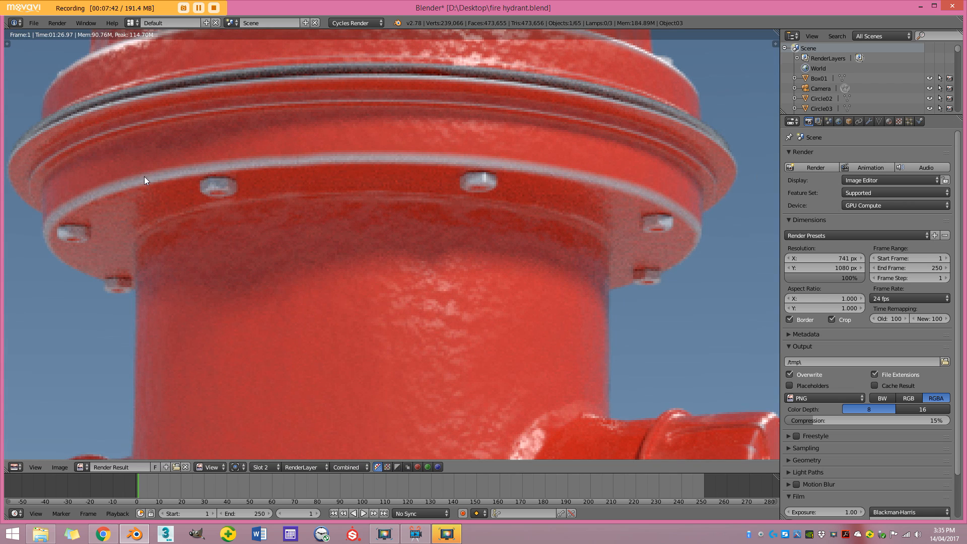
scroll(306, 146, down, 5)
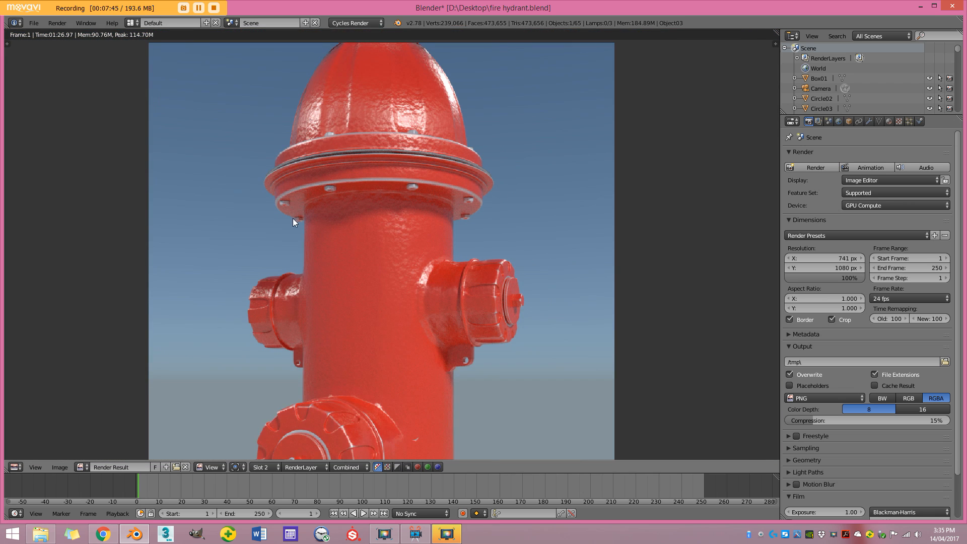
middle_drag(292, 219, 299, 293)
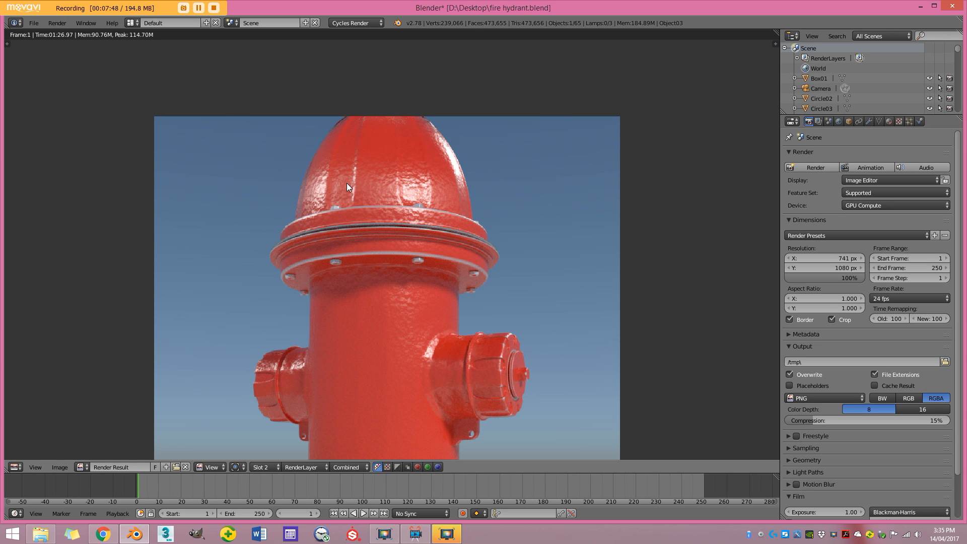
scroll(348, 183, down, 5)
middle_drag(375, 318, 370, 252)
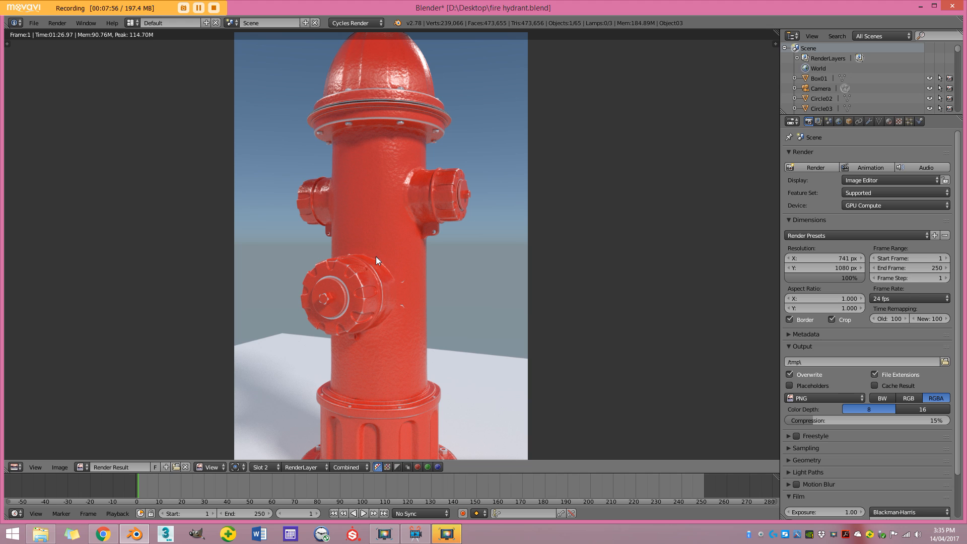
scroll(479, 182, up, 2)
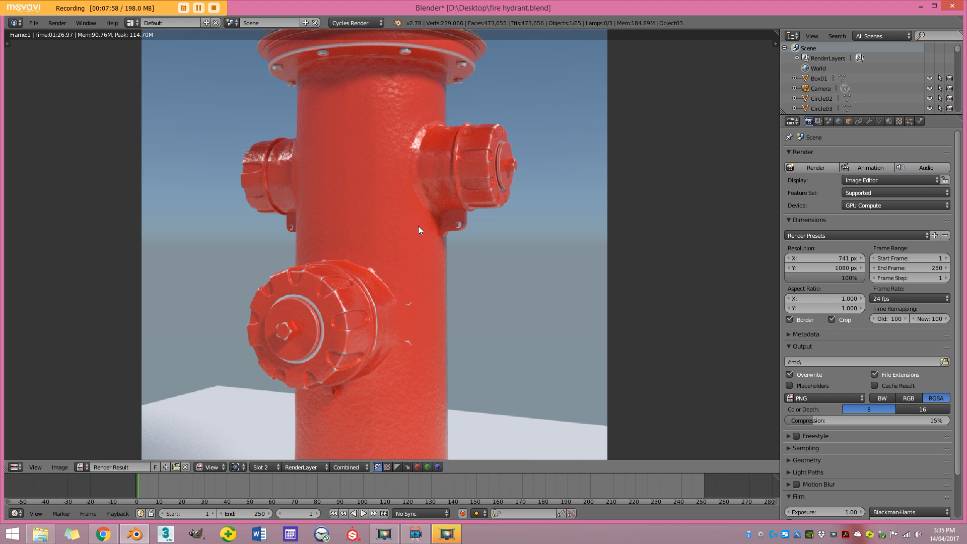
middle_drag(420, 236, 422, 253)
scroll(428, 252, down, 2)
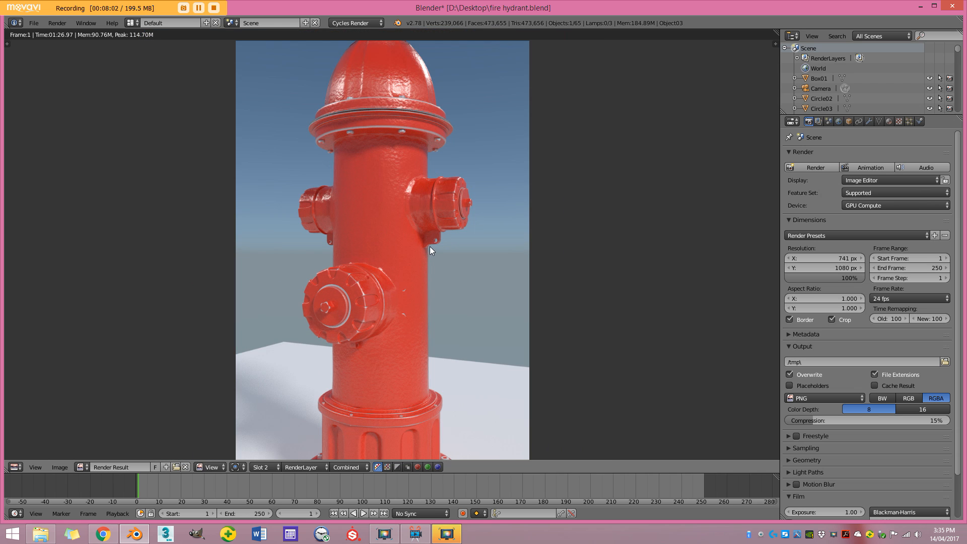
scroll(457, 210, up, 3)
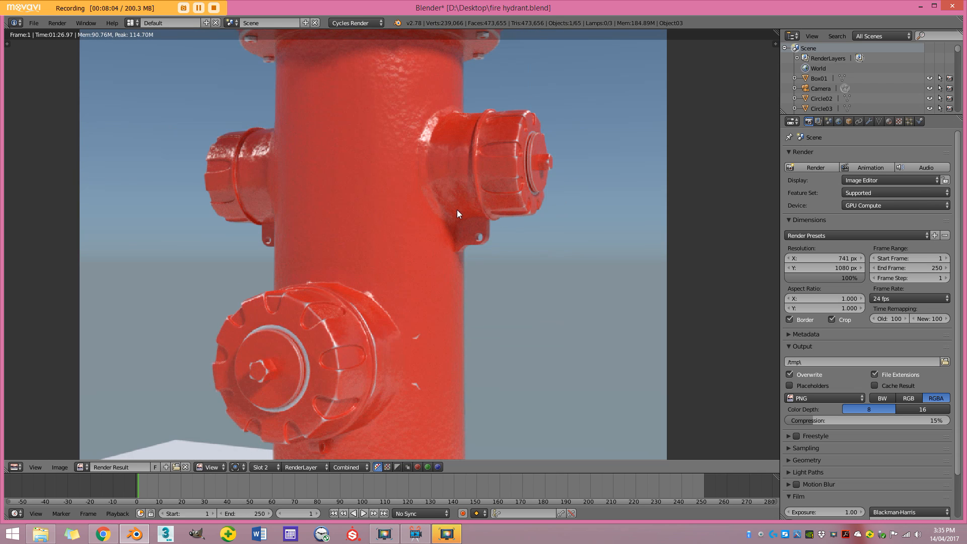